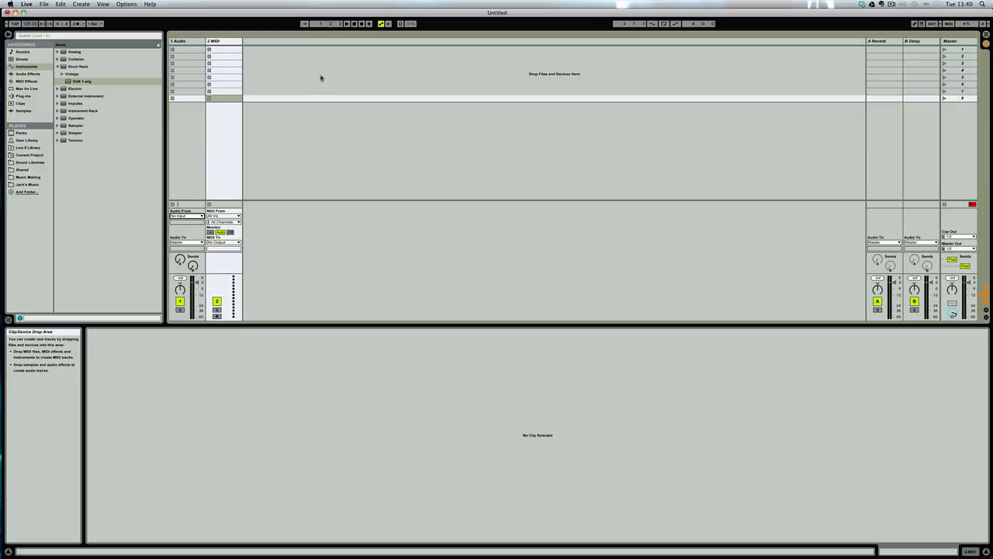
Insert three new audio tracks directly after the 2 MIDI track
left_click(182, 42)
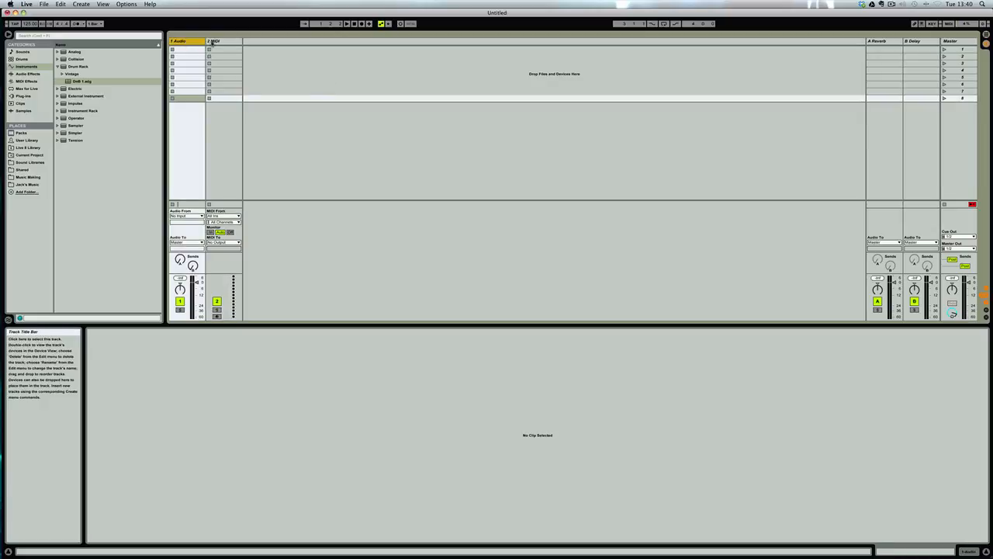
left_click(231, 43)
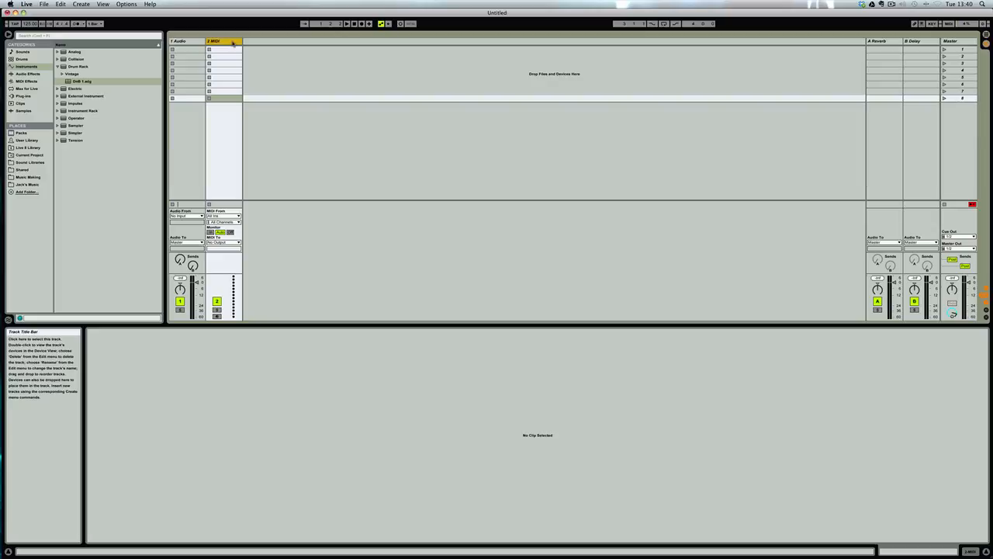
key("super+t")
key("super+t")
key("super+t")
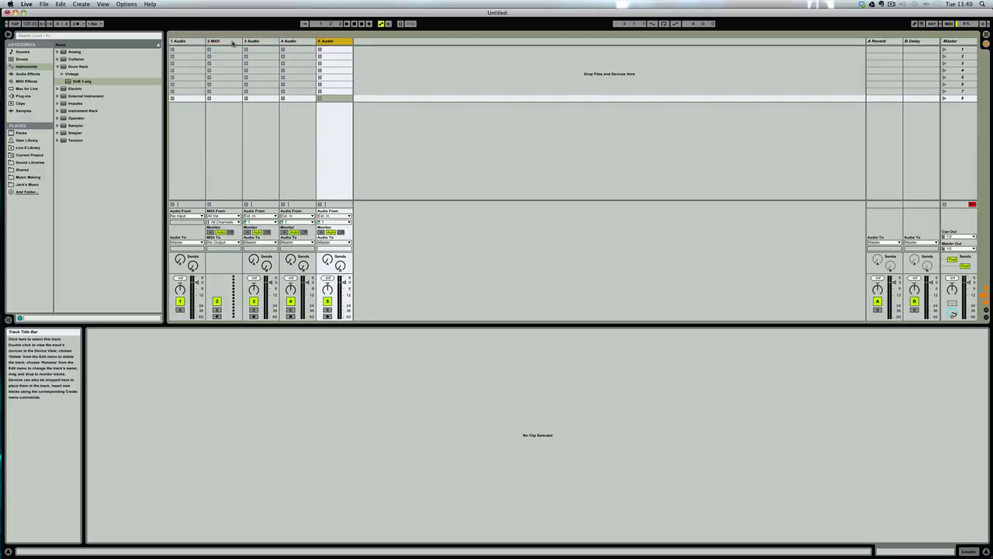
Select each of the five tracks in turn, finishing on the 2 MIDI track
left_click(186, 45)
left_click(211, 45)
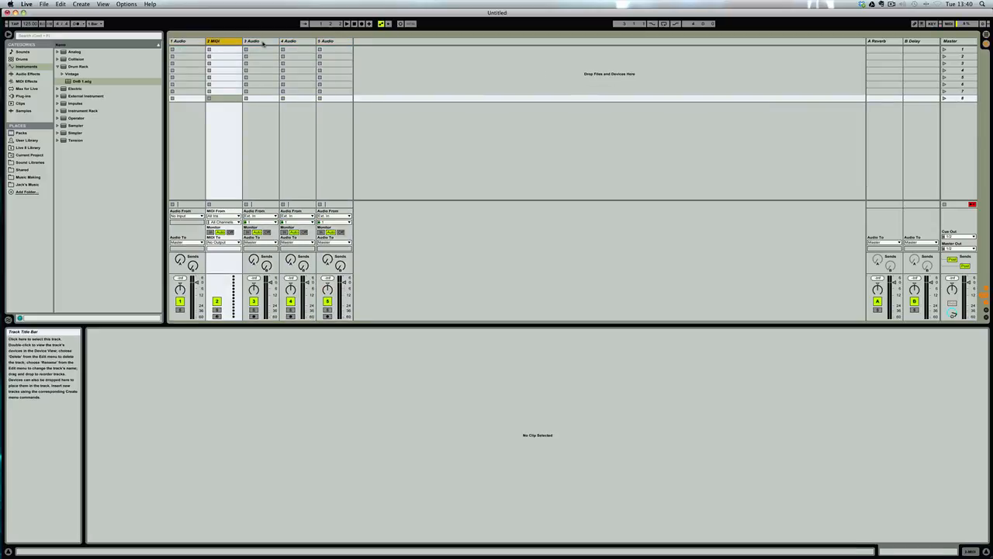
left_click(262, 43)
left_click(297, 43)
left_click(338, 43)
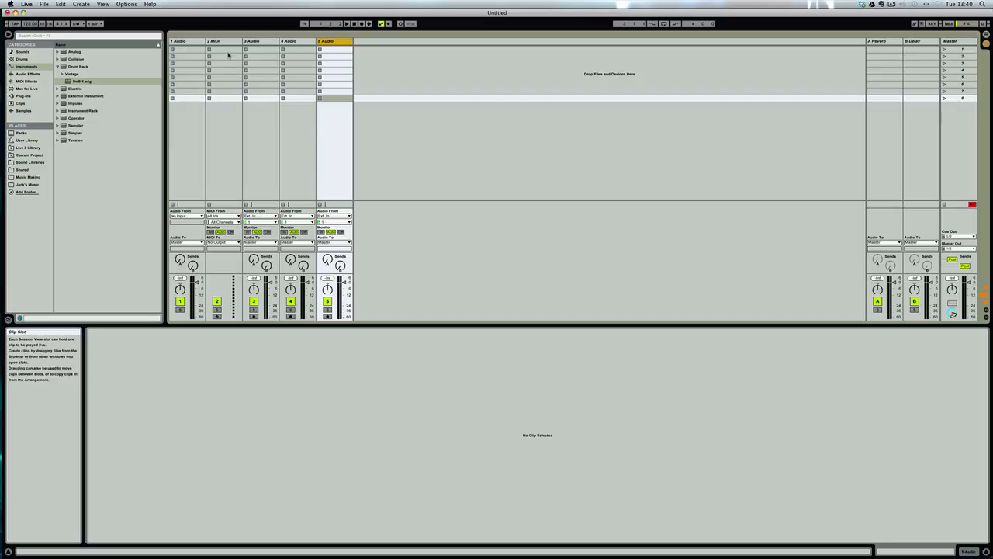
left_click(180, 44)
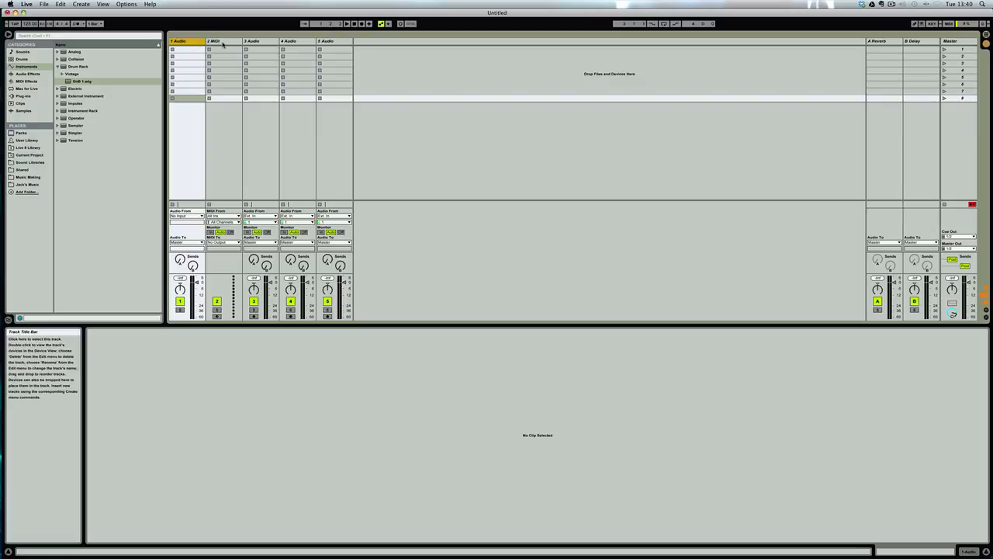
left_click(223, 42)
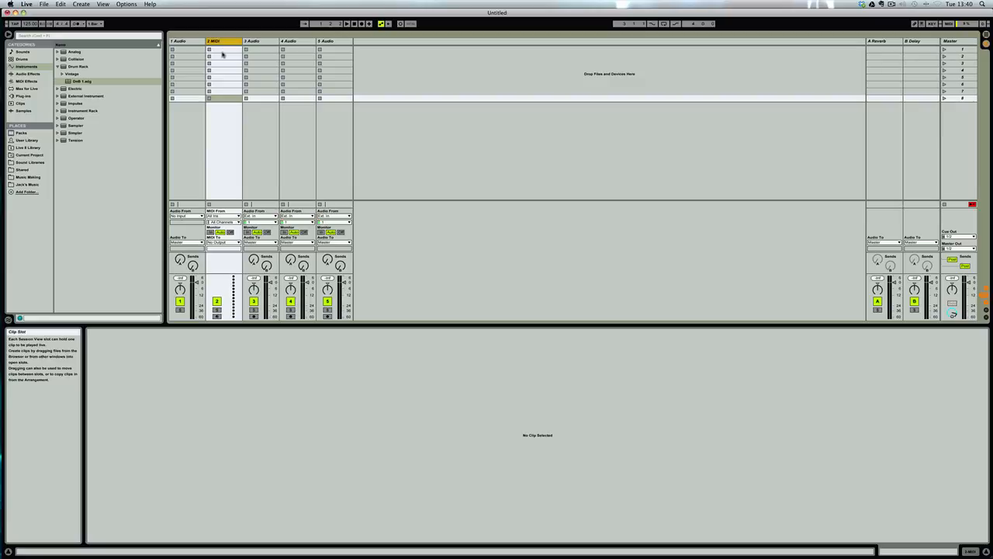
Go through the clip slots of the 2 MIDI track one by one, from slot 1 to slot 8
left_click(218, 51)
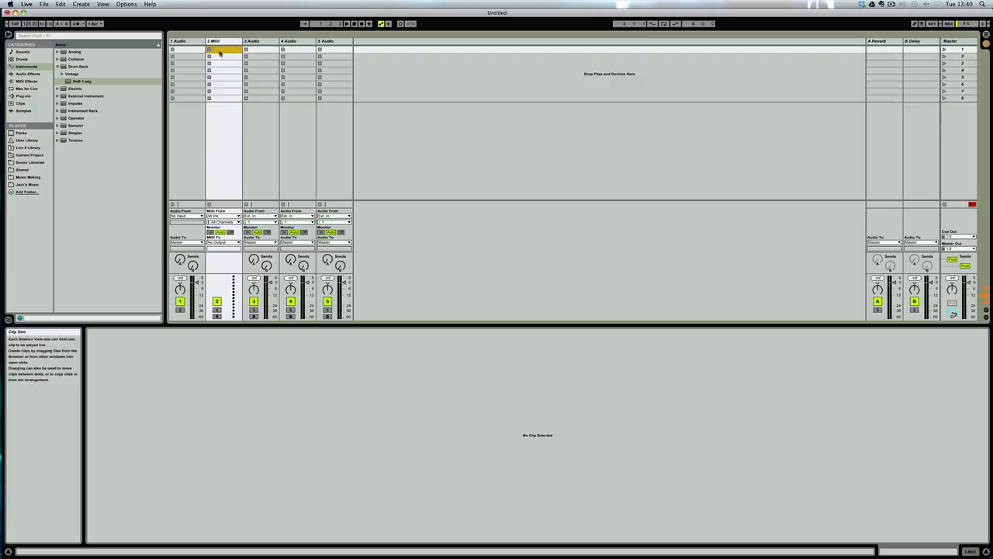
left_click(220, 56)
left_click(220, 63)
left_click(221, 71)
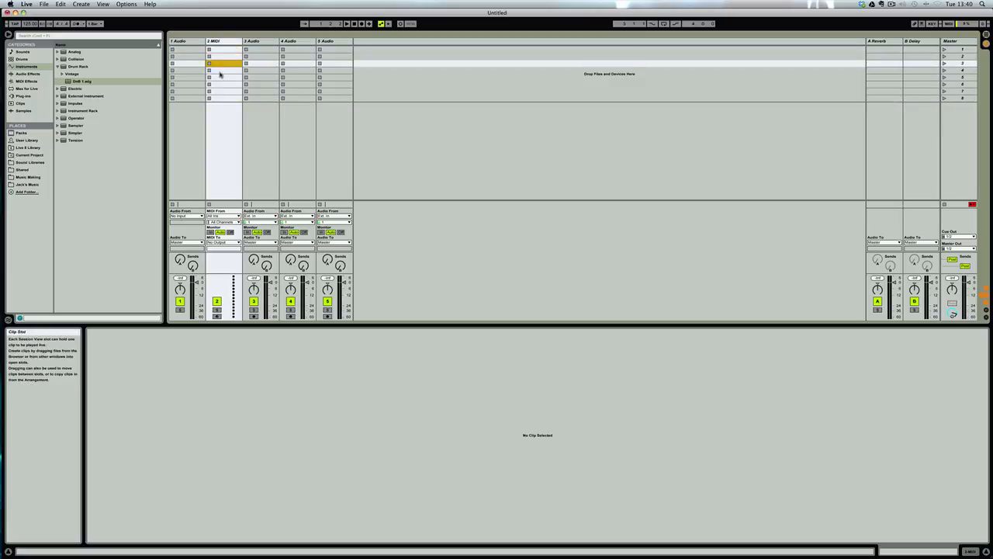
left_click(221, 78)
left_click(219, 84)
left_click(219, 92)
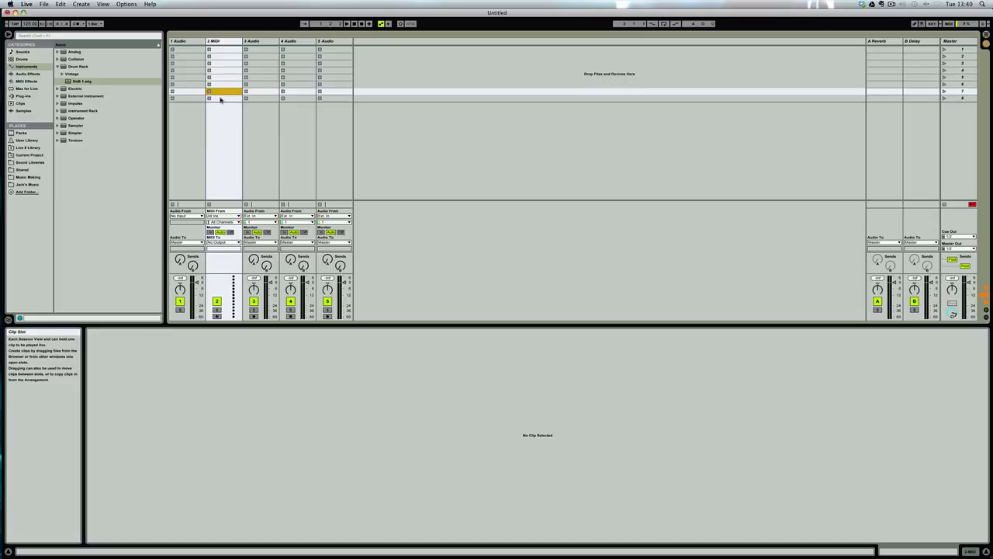
left_click(221, 99)
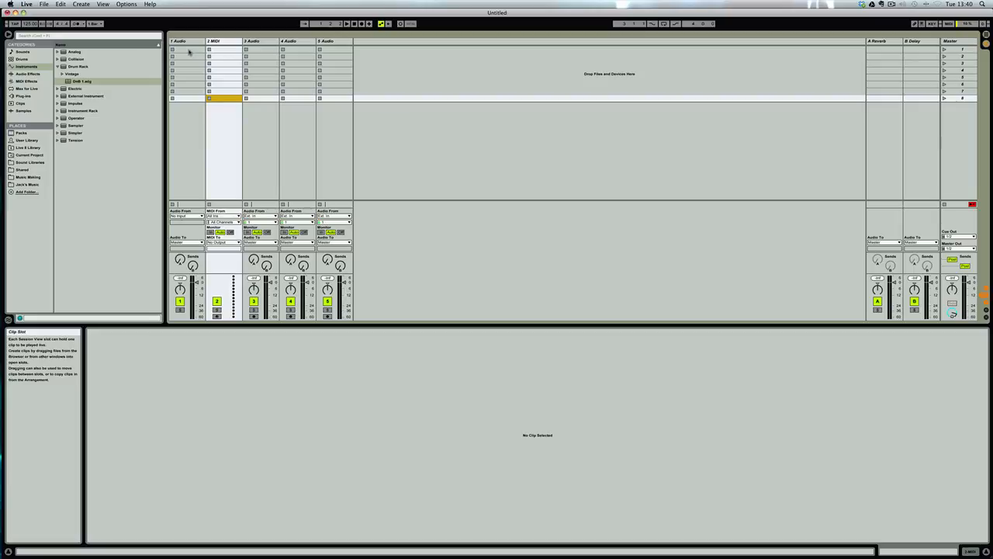
Create an empty MIDI clip in each of the eight slots of the 2 MIDI track
left_click(225, 52)
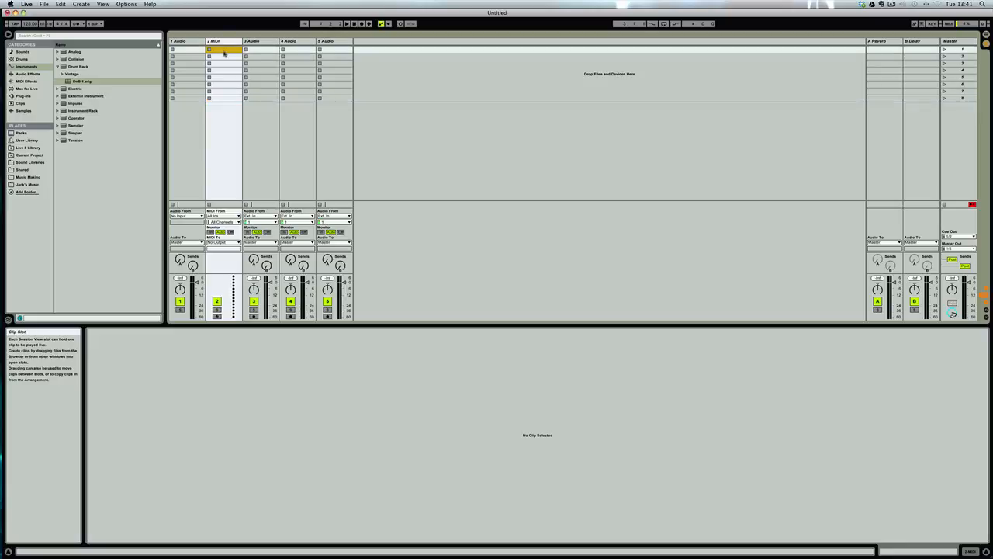
double_click(226, 59)
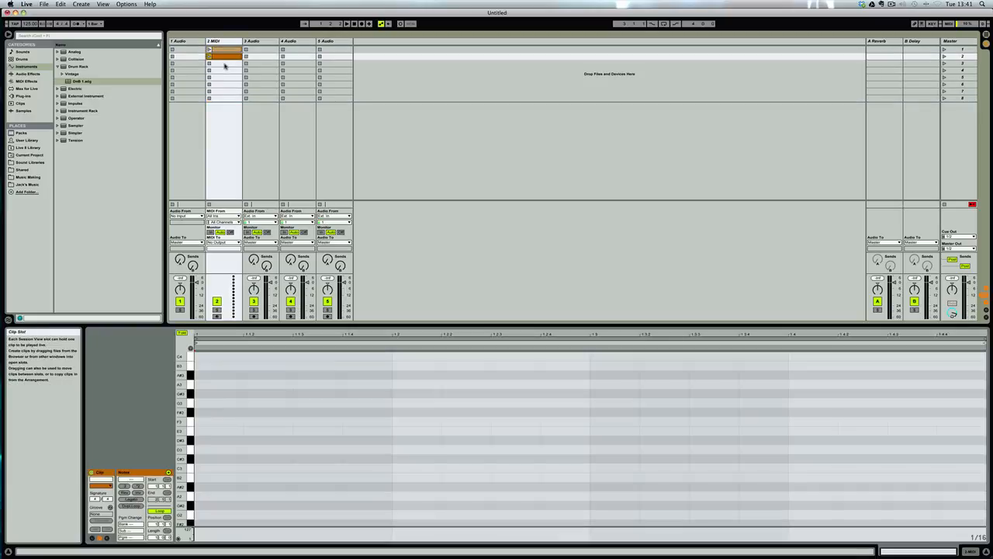
left_click(226, 64)
double_click(226, 66)
double_click(223, 70)
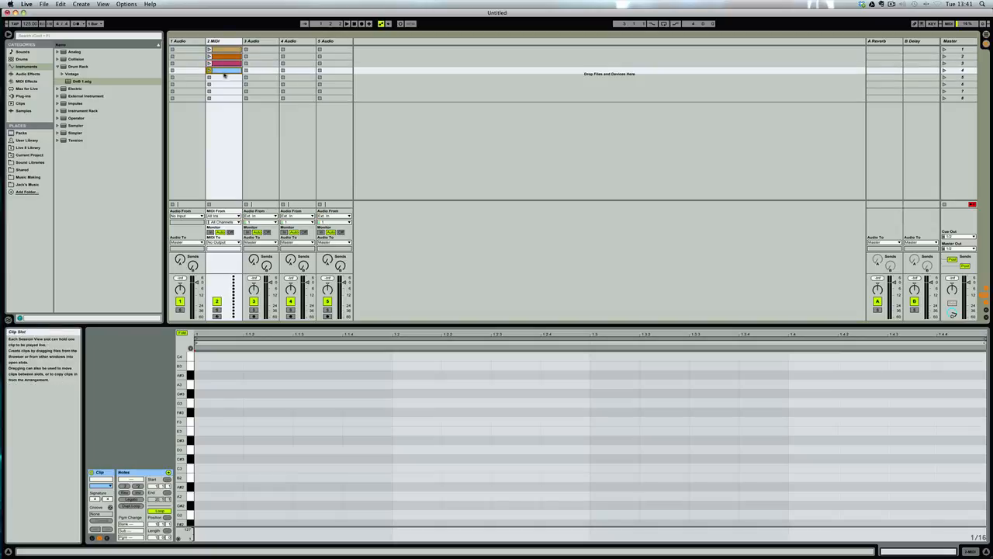
double_click(223, 78)
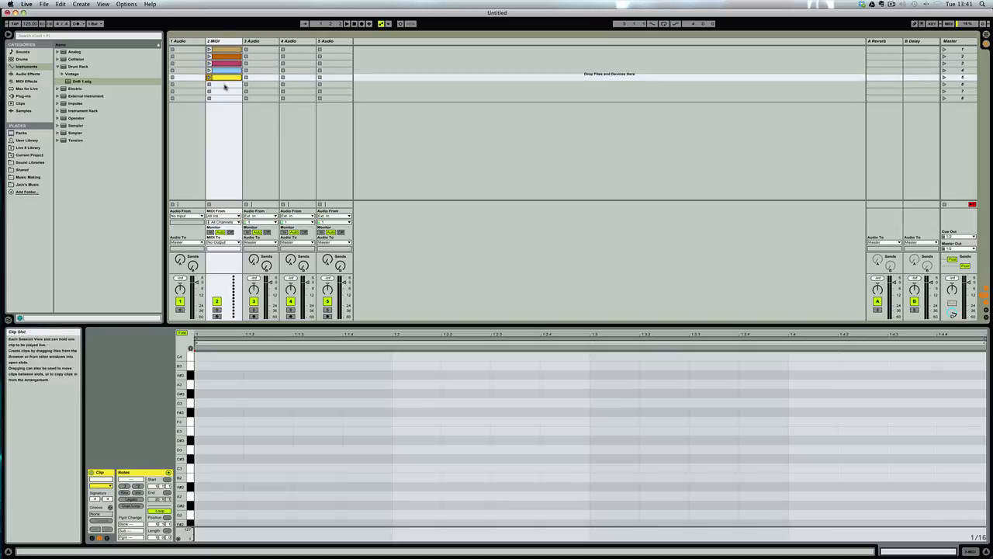
double_click(225, 84)
double_click(225, 91)
double_click(223, 98)
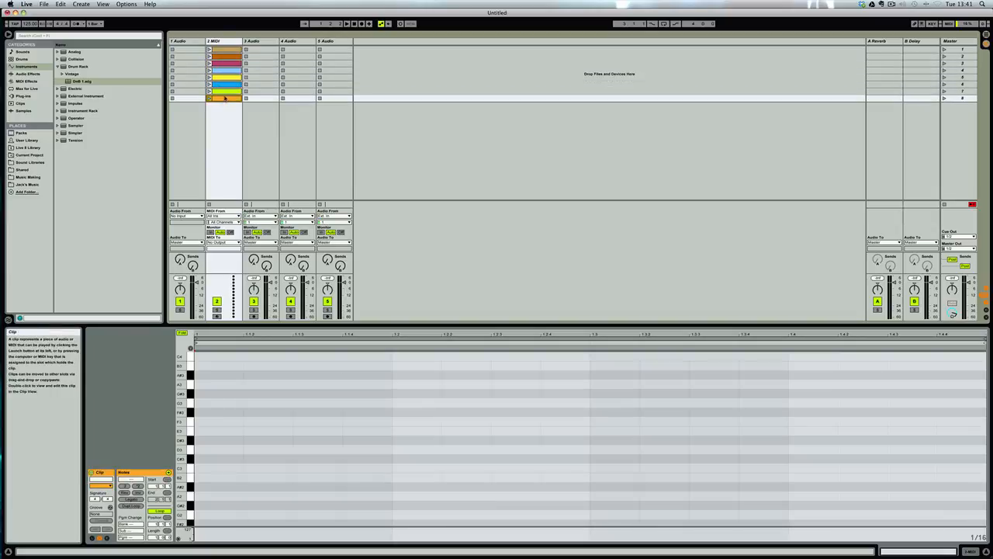
Delete the clips in slots 8, 7 and 6 of the 2 MIDI track
left_click(226, 92)
left_click(226, 98)
key("Delete")
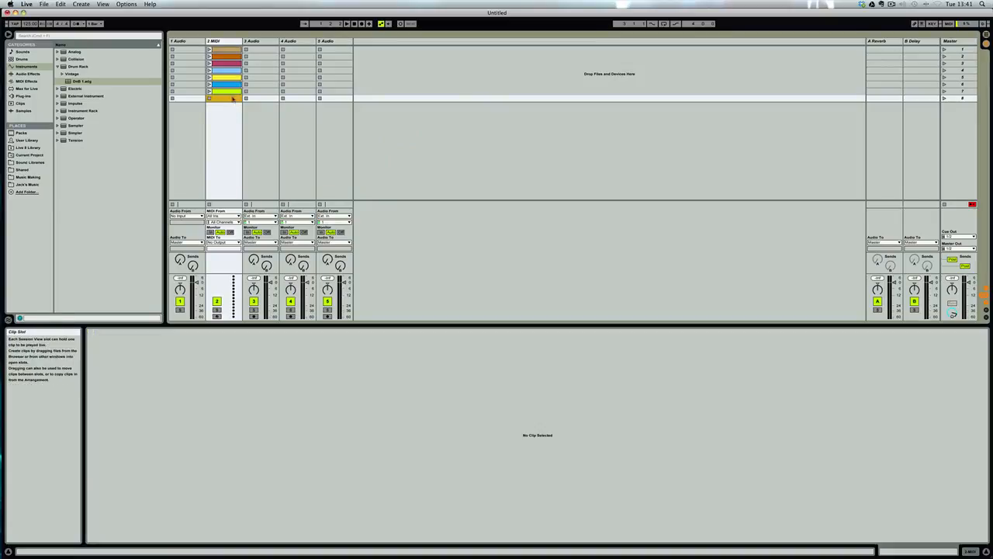
left_click(228, 92)
key("Delete")
key("Up")
key("Delete")
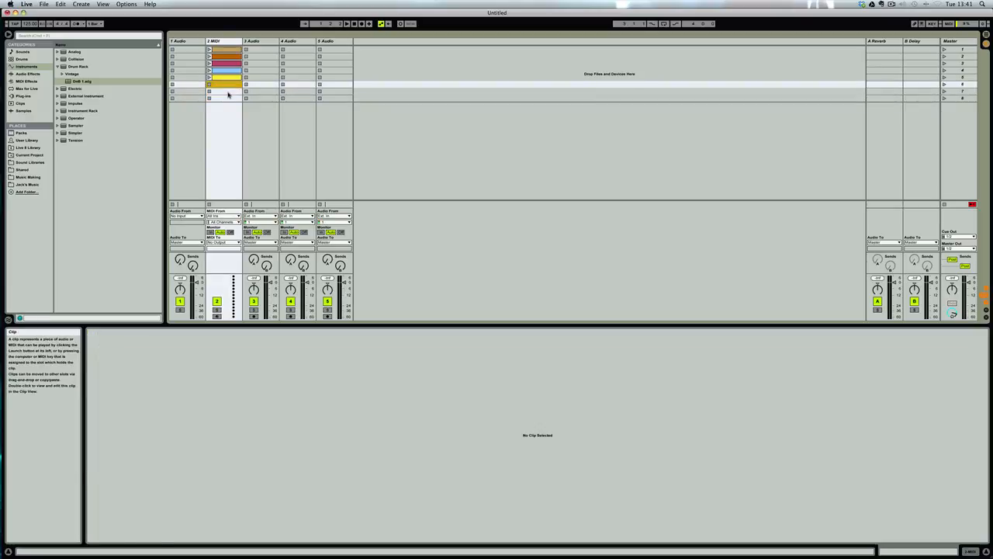
key("Up")
key("Down")
key("Down")
key("Down")
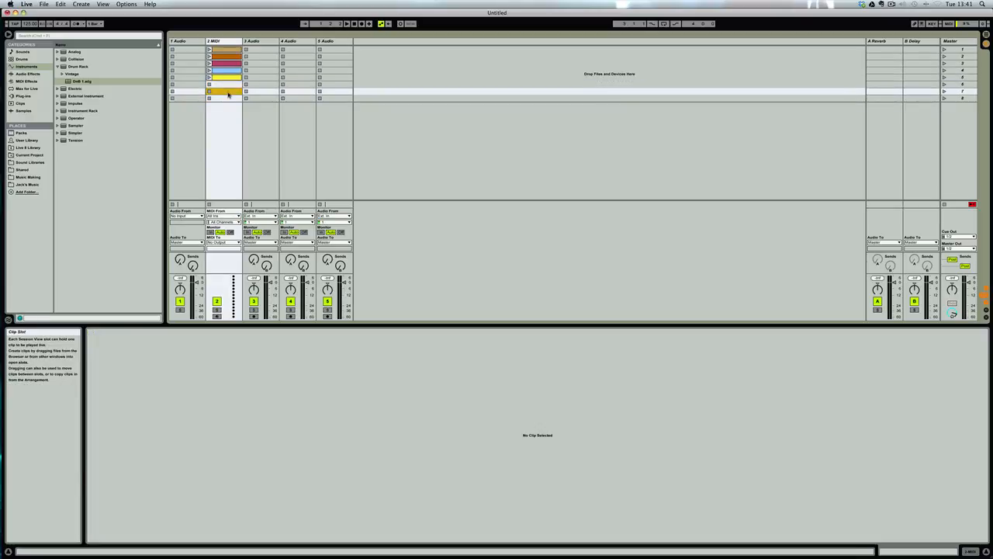
key("Up")
key("Up")
key("Left")
key("Right")
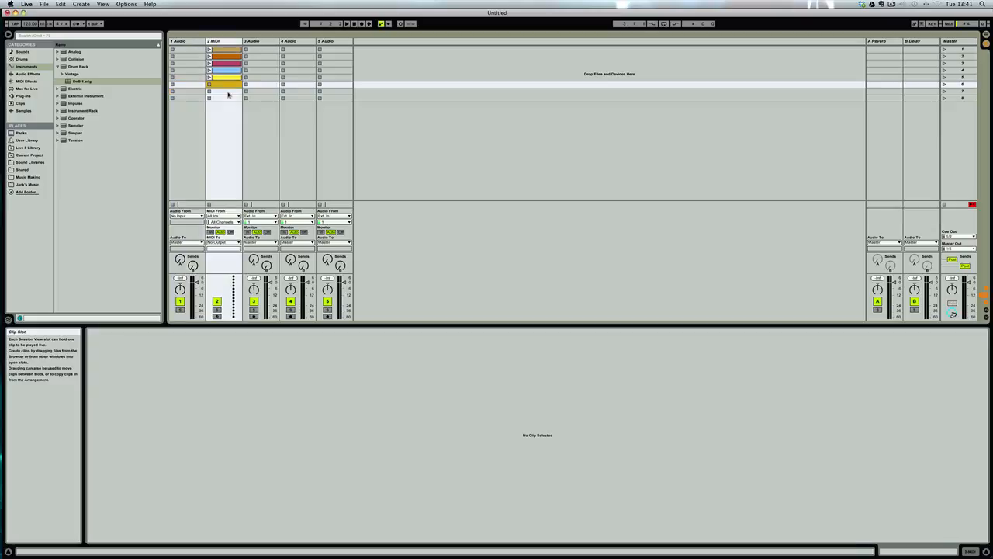
key("Down")
key("Up")
key("Up")
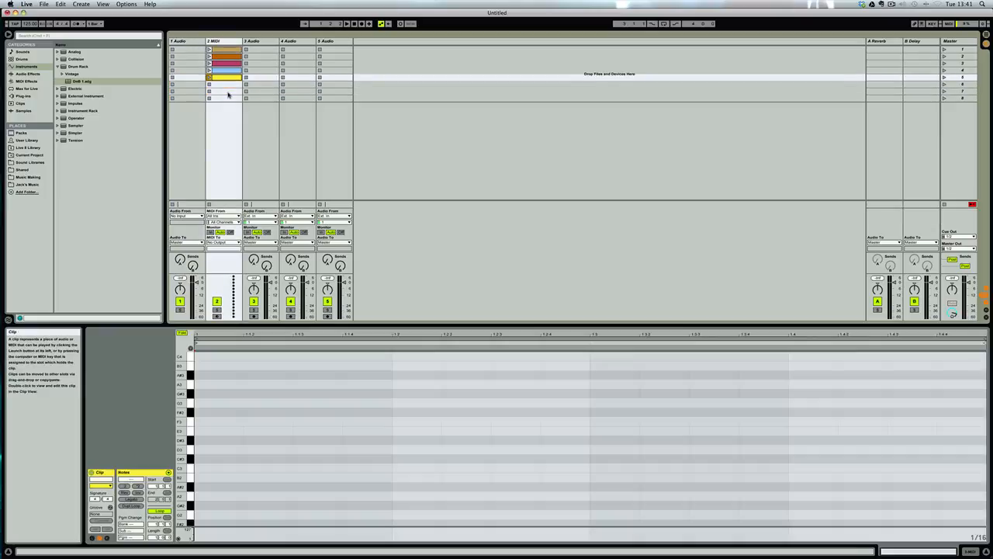
Delete the remaining clips in slots 5 to 1 of the 2 MIDI track
key("Down")
key("Up")
key("Up")
key("Up")
key("Up")
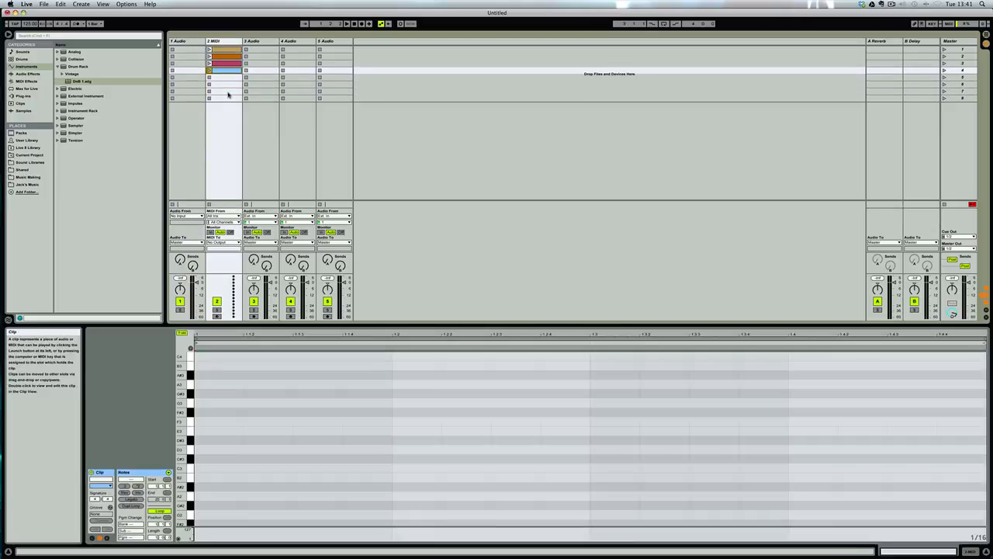
key("Up")
key("Up")
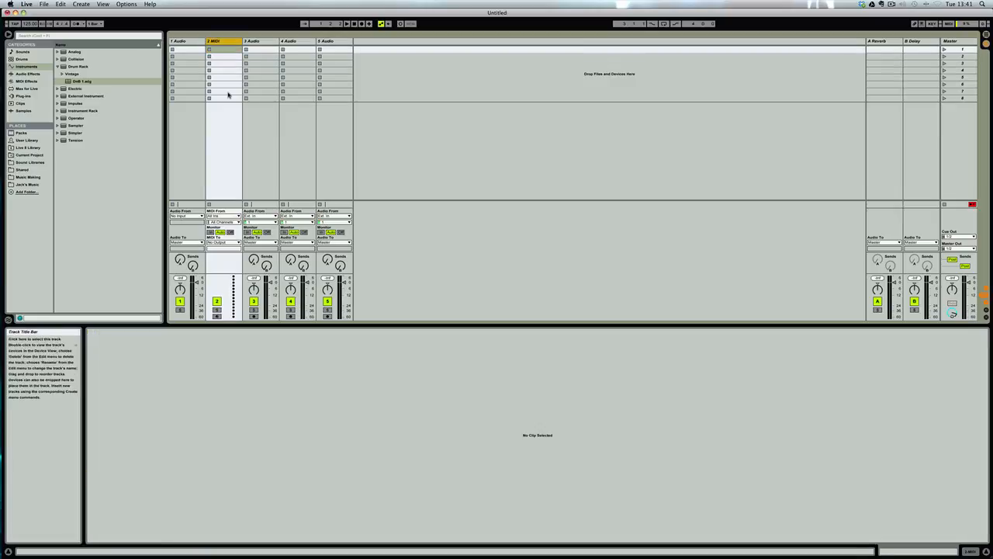
Create an empty MIDI clip in each of slots 1 to 5 of the 2 MIDI track
left_click(221, 53)
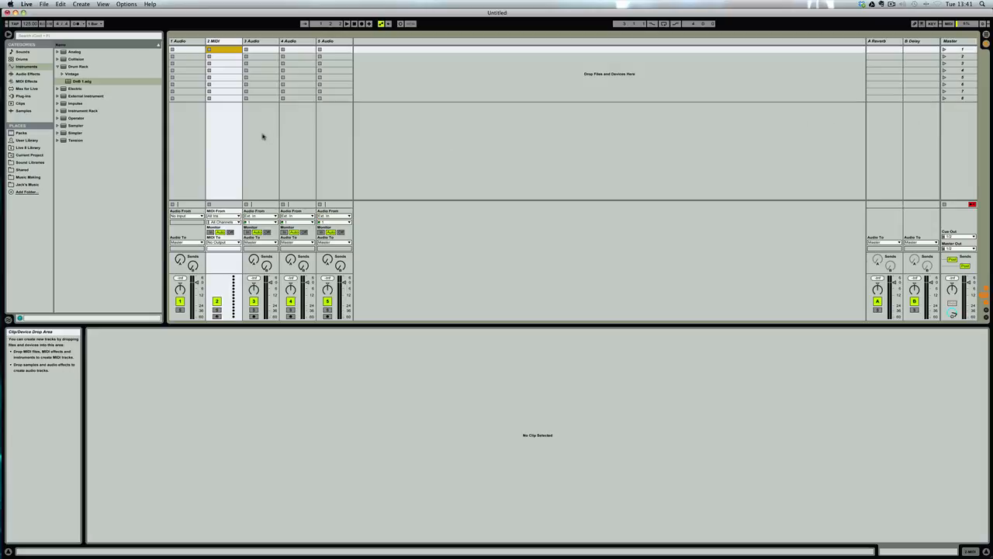
double_click(226, 51)
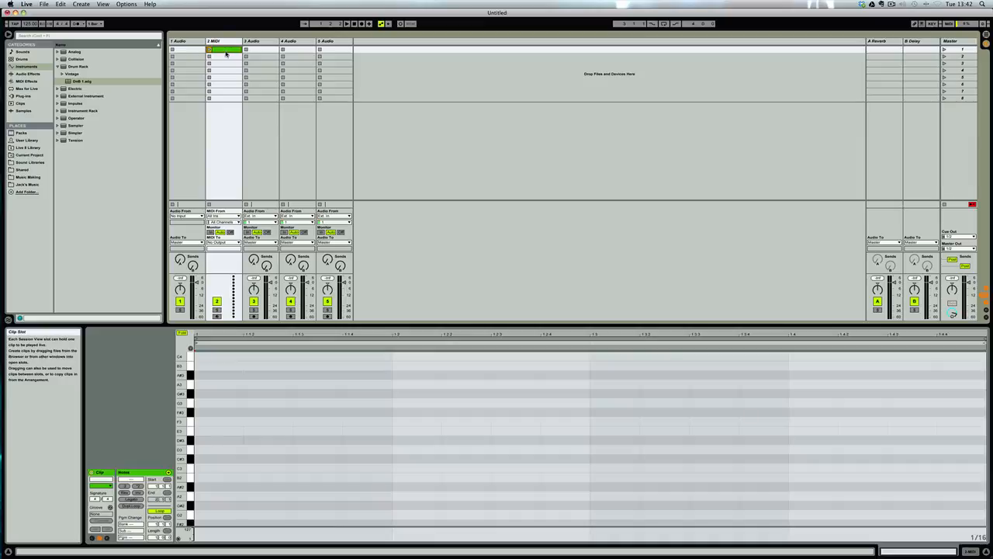
double_click(225, 56)
double_click(226, 63)
double_click(226, 70)
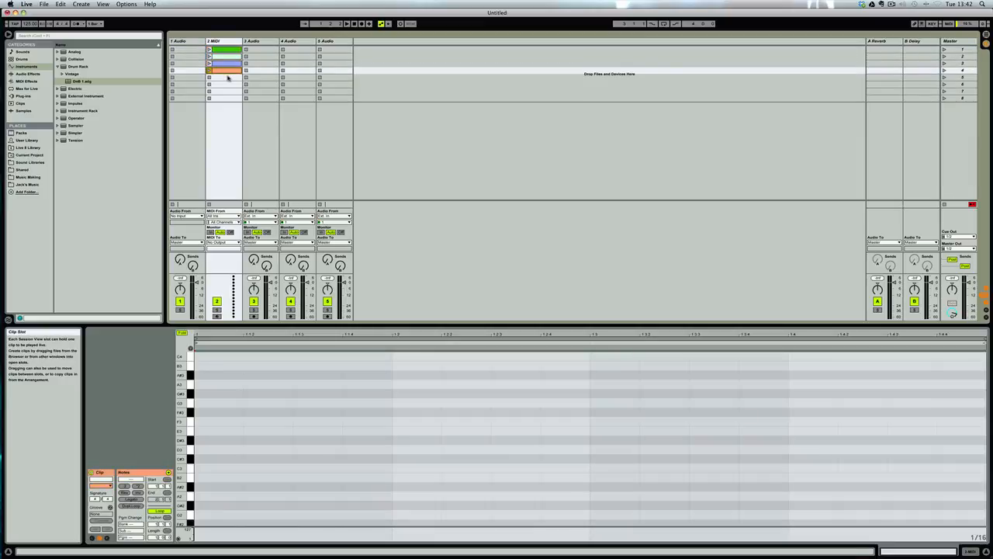
double_click(227, 77)
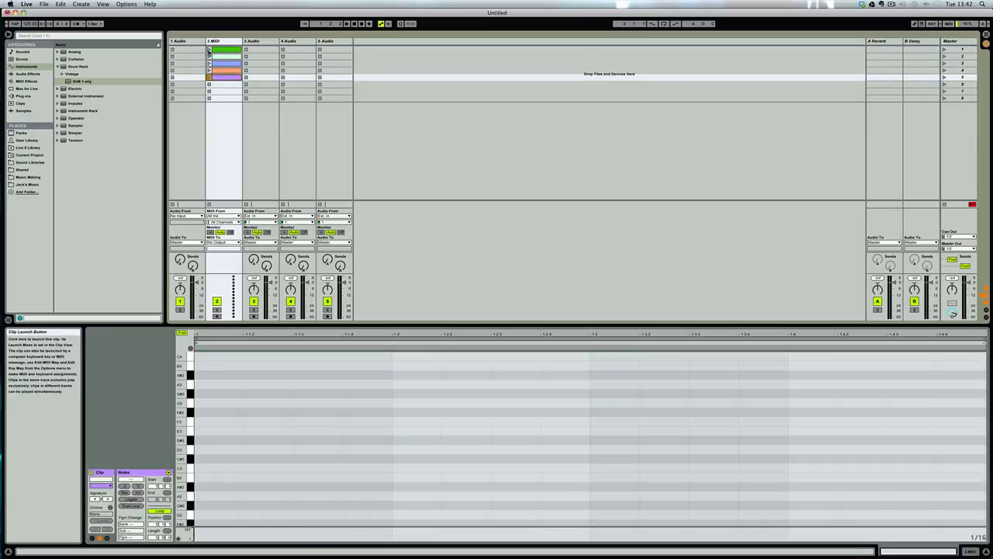
Launch the slot 1 clip on the 2 MIDI track, and switch playback to the slot 4 clip
left_click(209, 50)
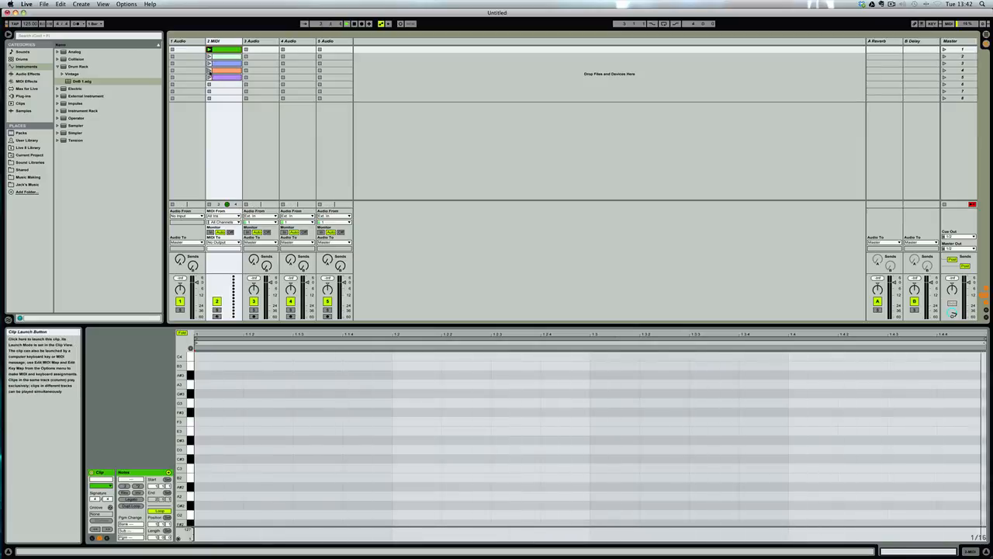
left_click(209, 70)
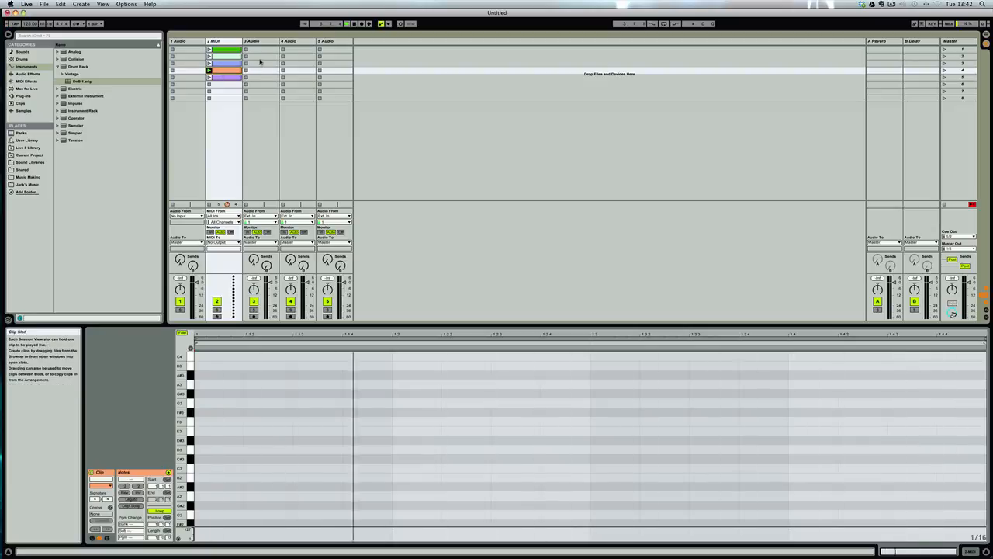
Insert a second MIDI track after 2 MIDI and create empty clips in its slots 2 to 5
key("super+t")
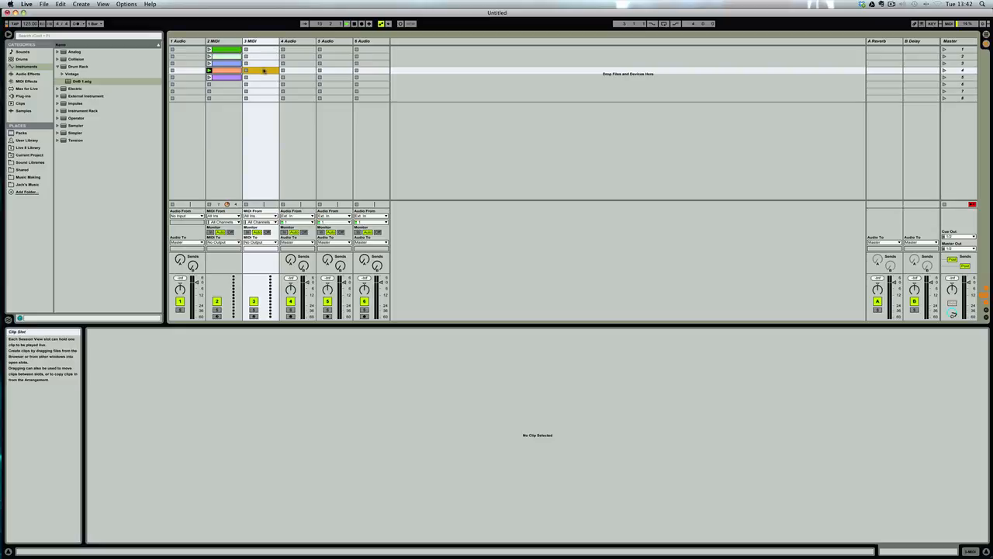
double_click(264, 64)
double_click(262, 71)
double_click(262, 77)
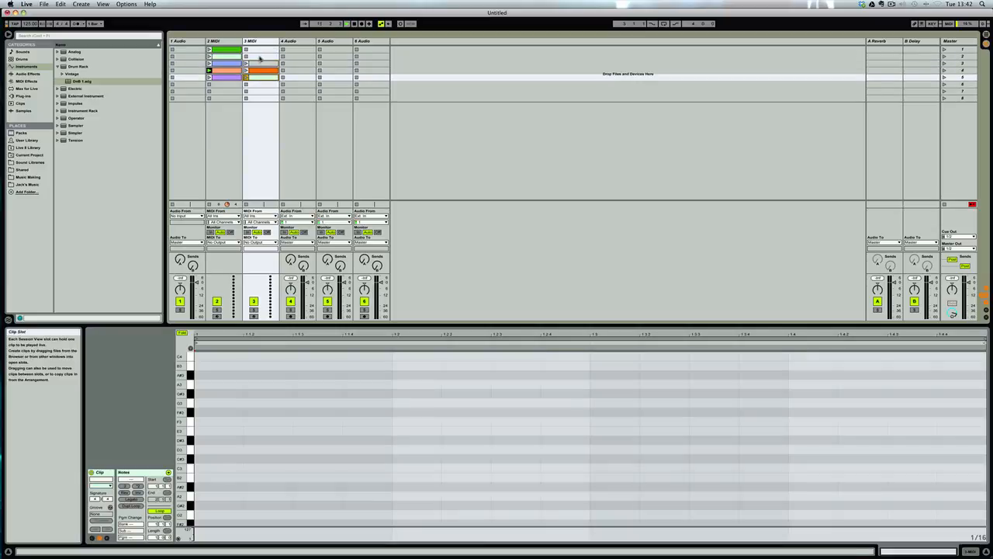
double_click(261, 57)
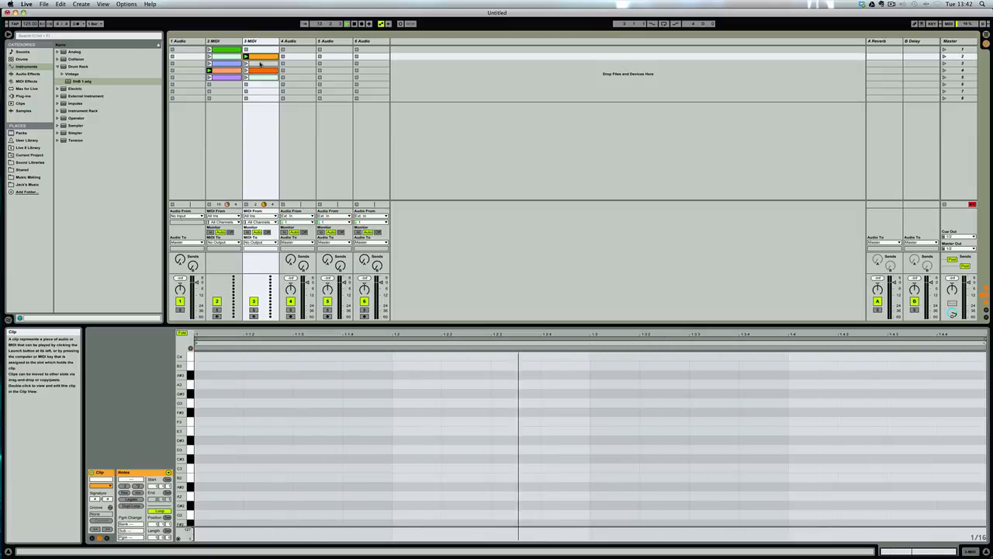
Switch playback on the 3 MIDI track between its slot 4 and slot 2 clips, and stop that track
left_click(257, 71)
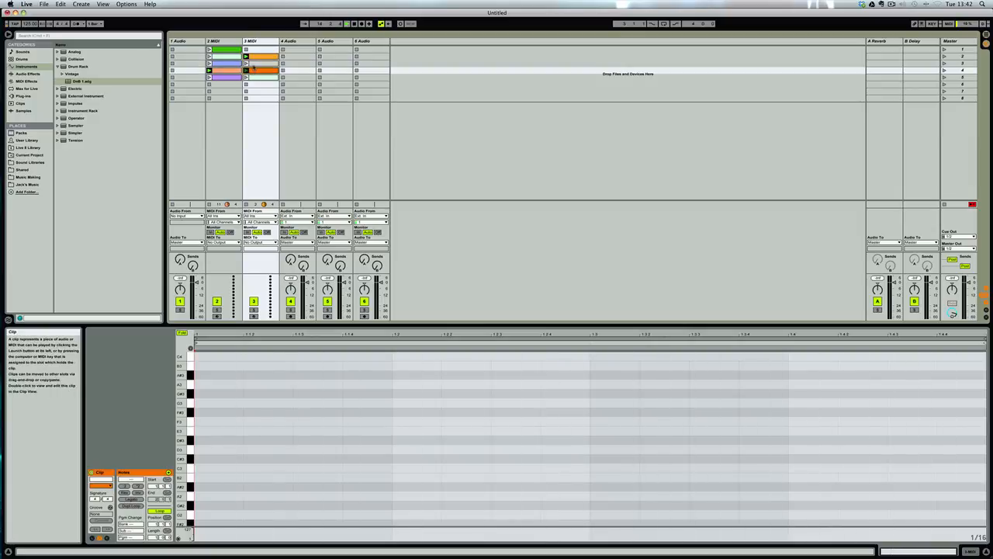
left_click(247, 59)
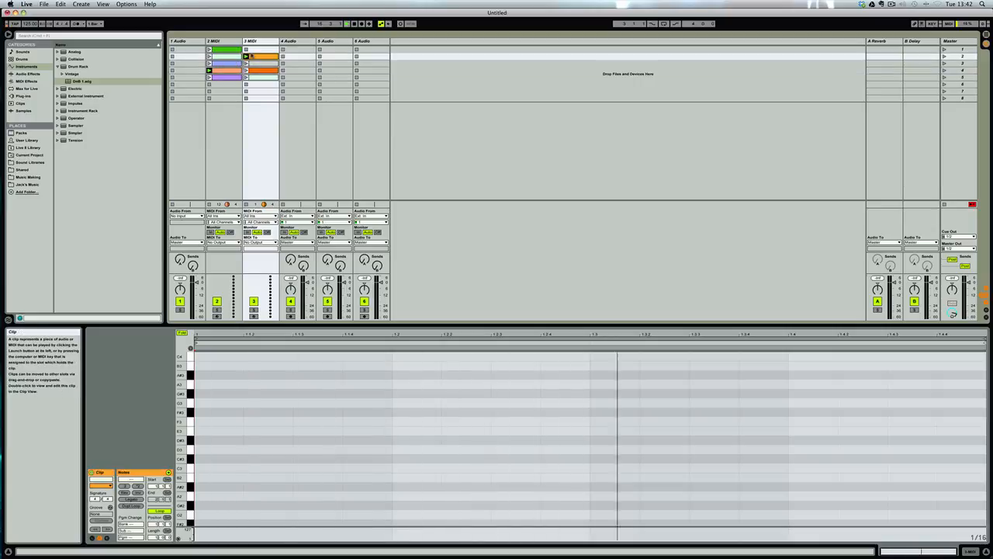
left_click(247, 51)
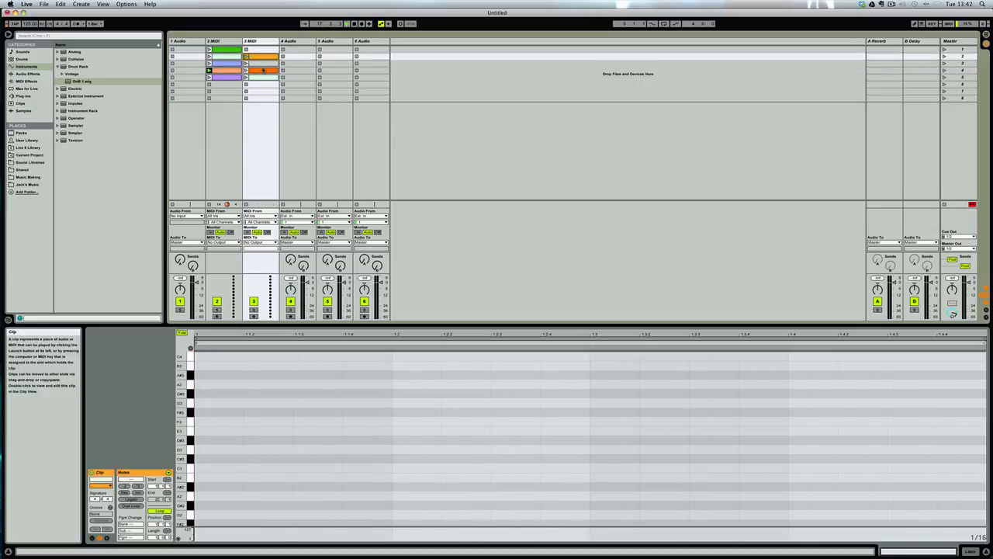
Switch playback on the 2 MIDI track among its slot 2, slot 5 and slot 4 clips, ending on the slot 3 clip
left_click(209, 57)
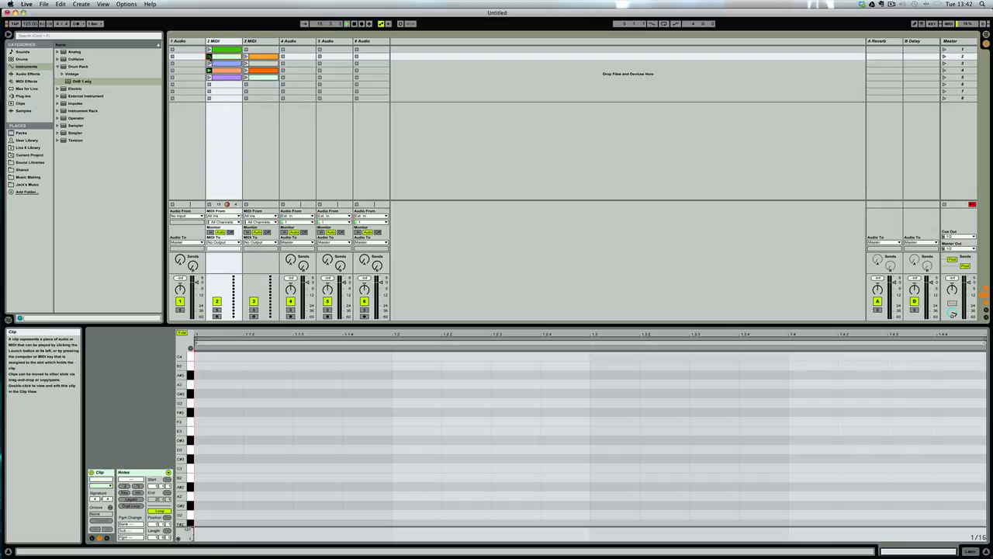
left_click(210, 78)
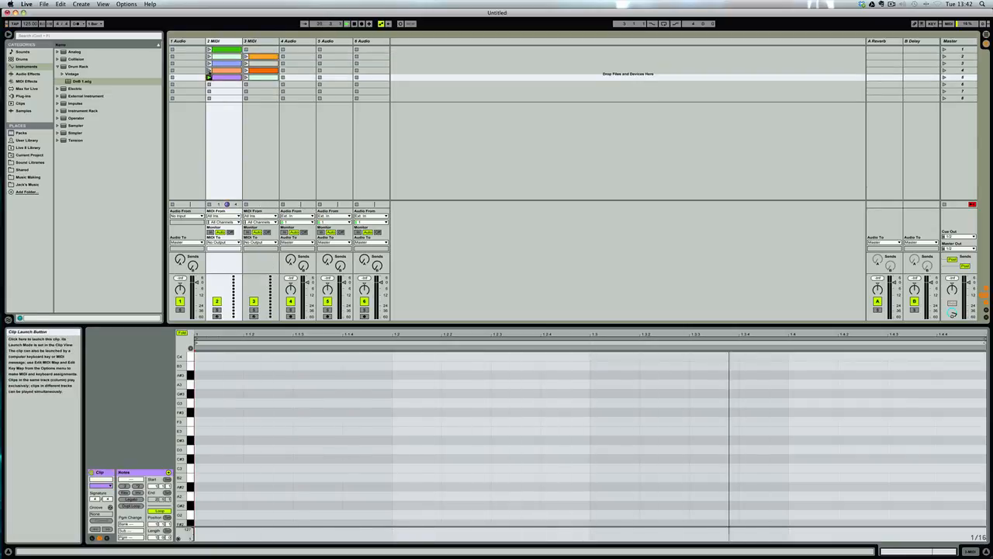
left_click(210, 70)
left_click(208, 56)
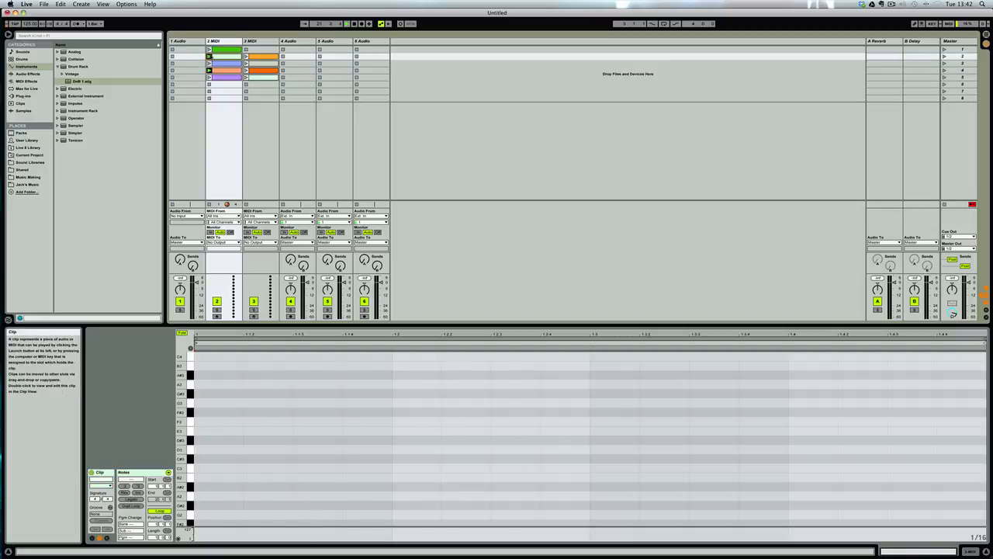
left_click(208, 62)
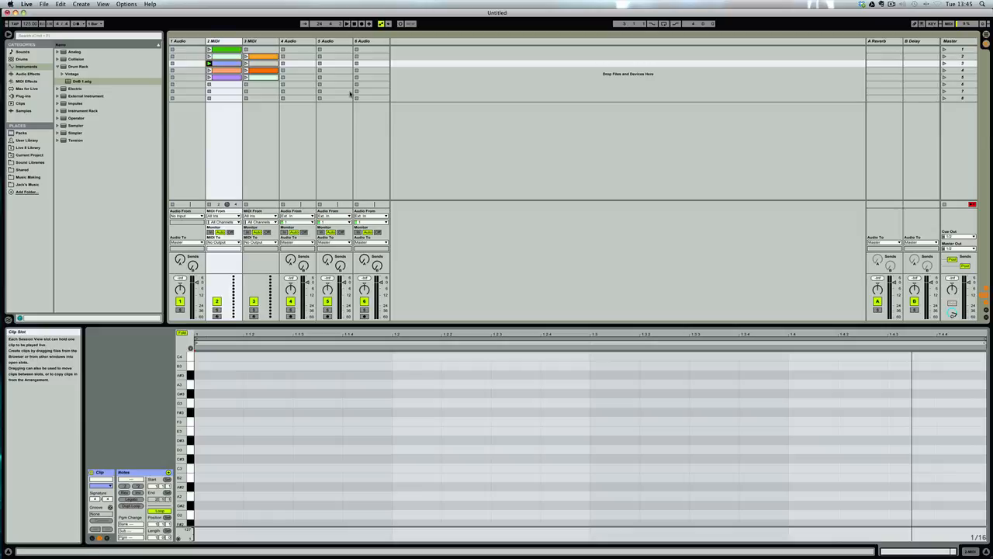
Show the Arrangement View, mark a time range from bar 2 to bar 70 on the 1 Audio track, and return to the Session View
key("Tab")
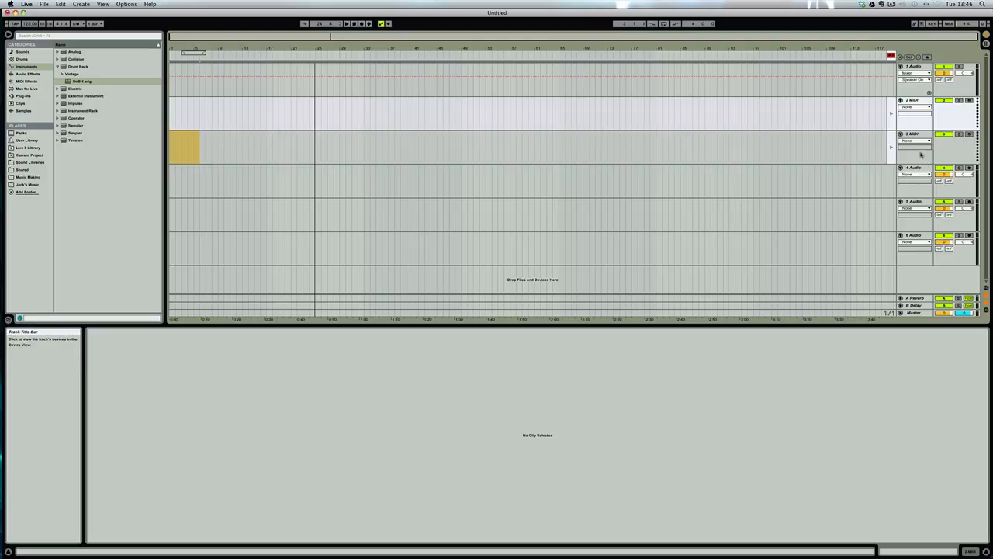
left_click_drag(183, 81, 590, 84)
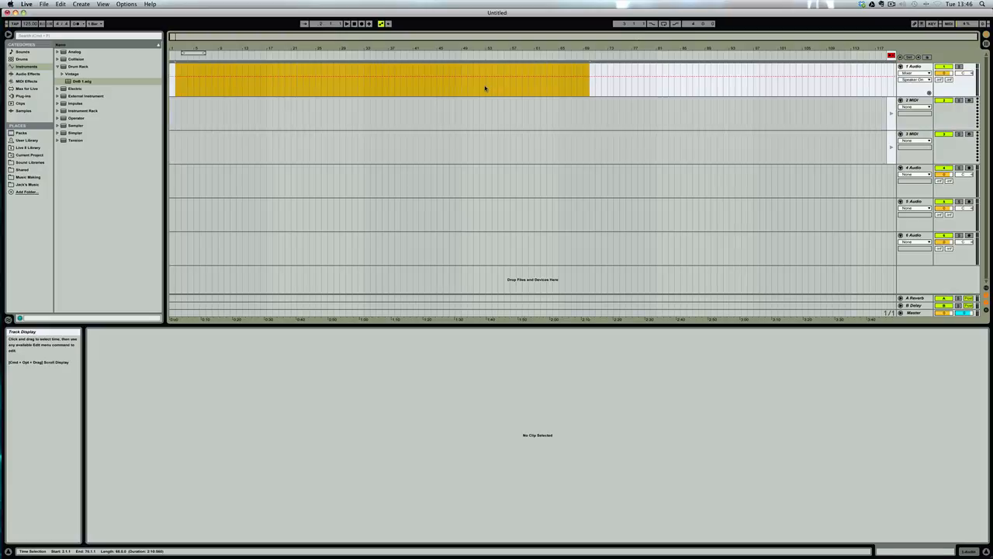
key("Tab")
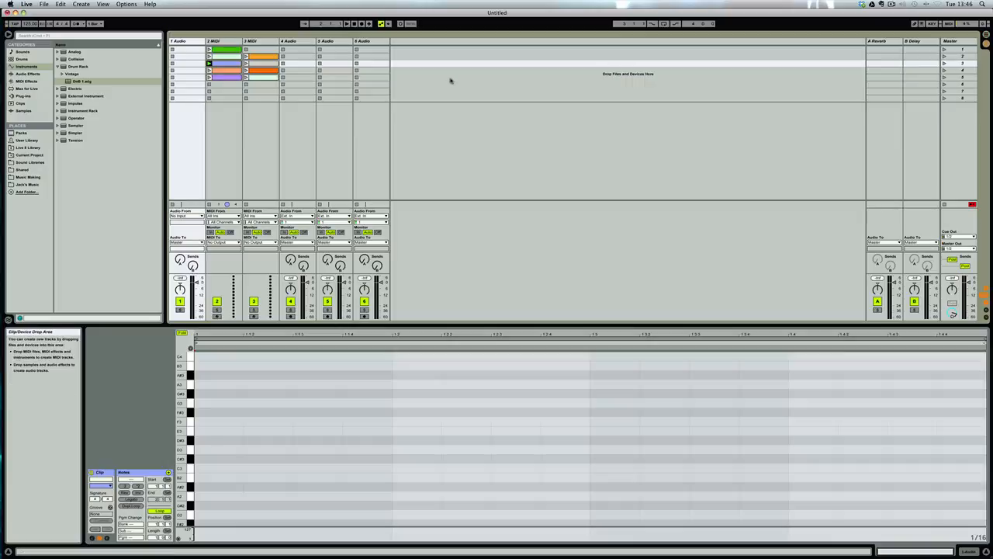
Carry the green slot 1 clip from 2 MIDI onto the first Arrangement track and extend it from bar 1 to bar 21
left_click(229, 52)
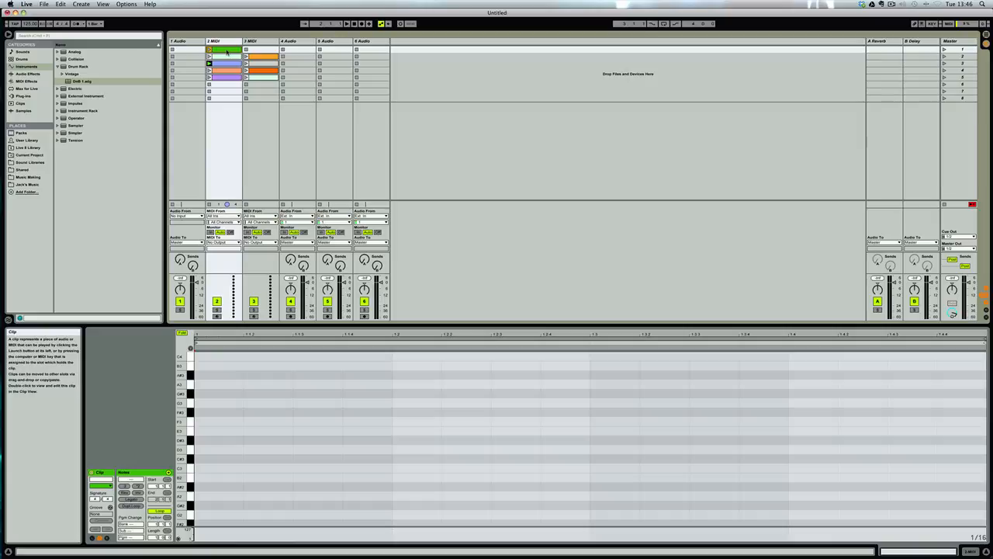
key("Tab")
left_click(215, 78)
left_click(195, 77)
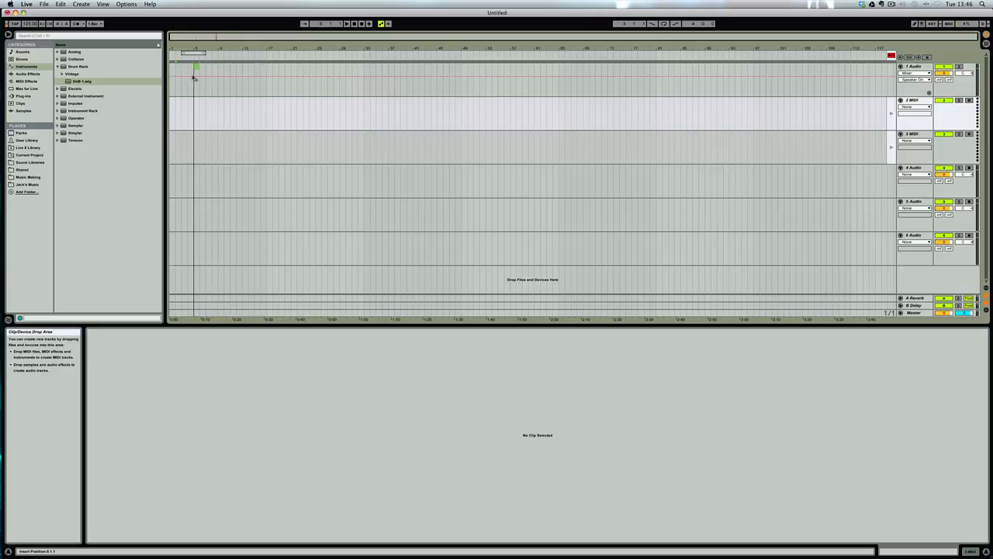
left_click_drag(194, 77, 291, 78)
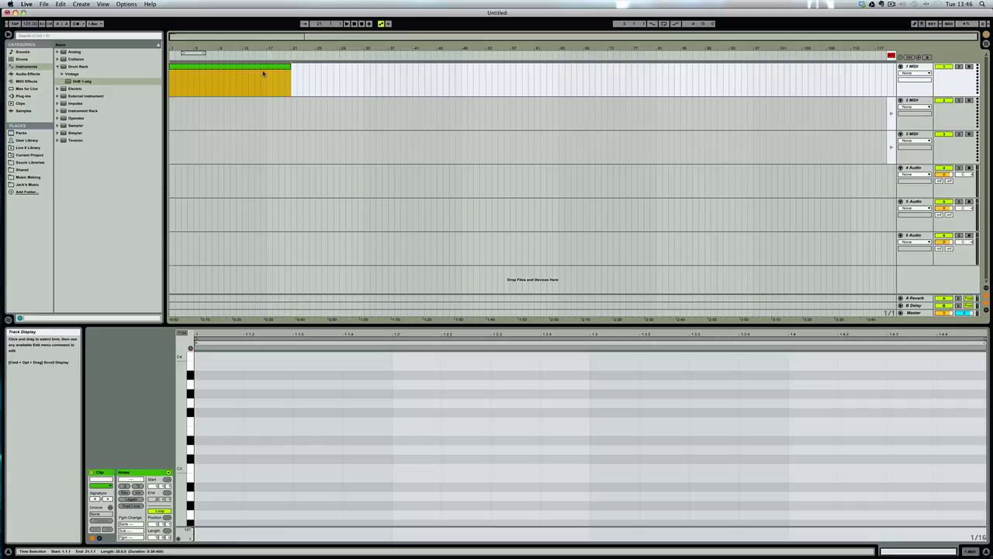
Play the arrangement clip, and compare the Arrangement View with the Session View
key("space")
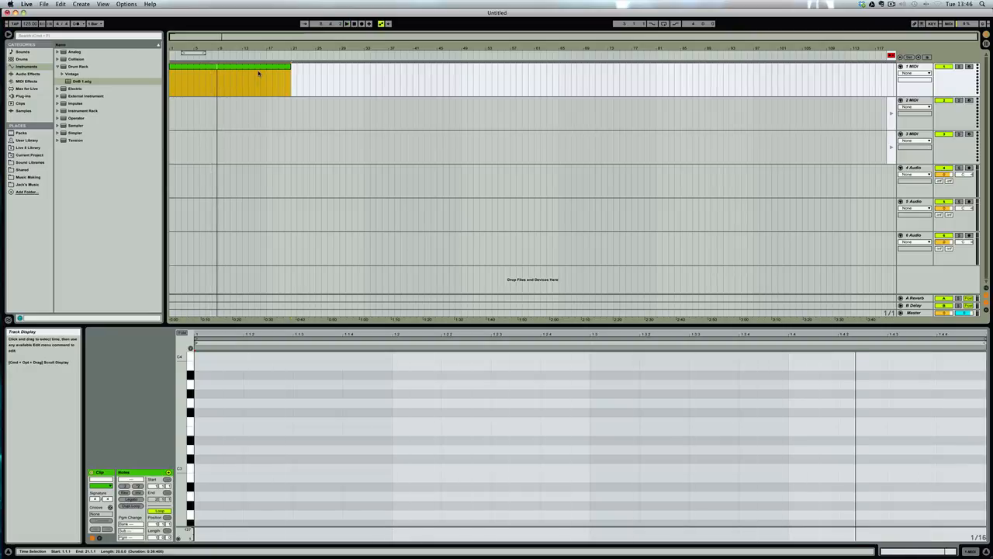
key("Tab")
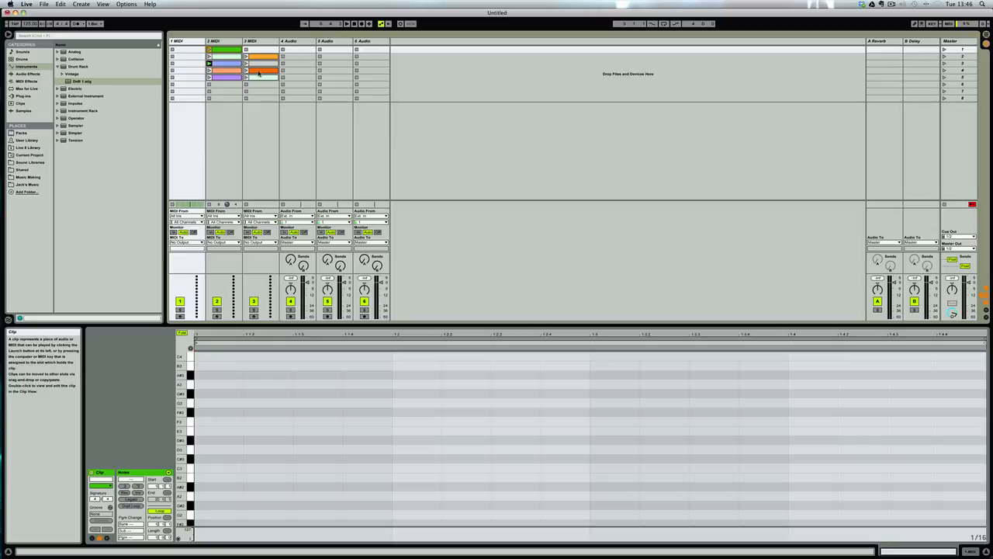
key("Tab")
key("Tab")
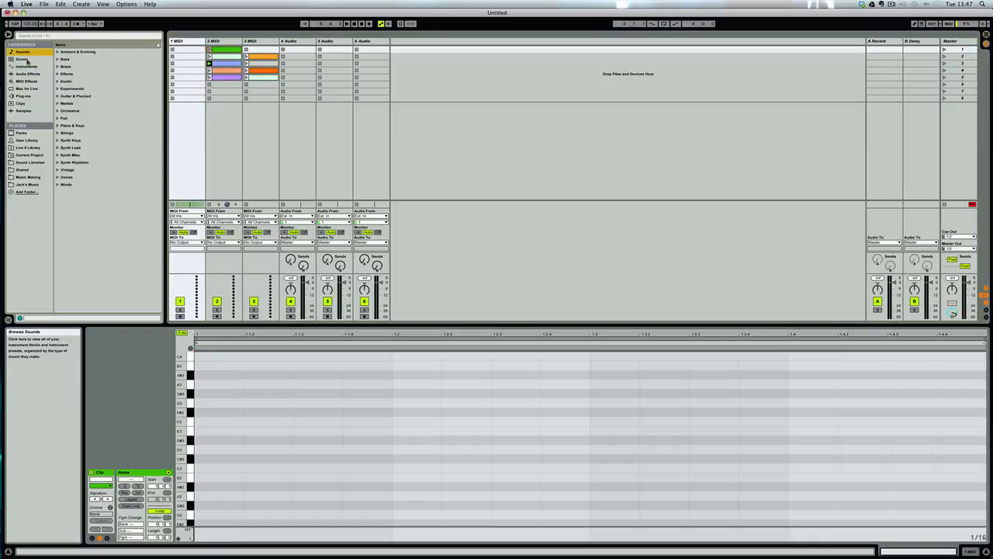
Look through the Drums, Instruments and Audio Effects categories of the browser, ending on Instruments
left_click(27, 61)
left_click(27, 67)
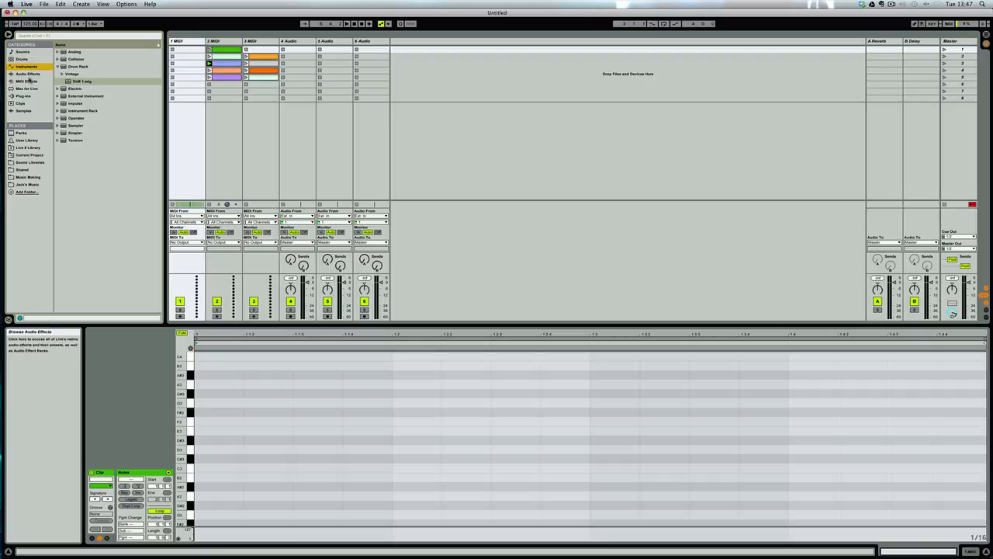
left_click(28, 74)
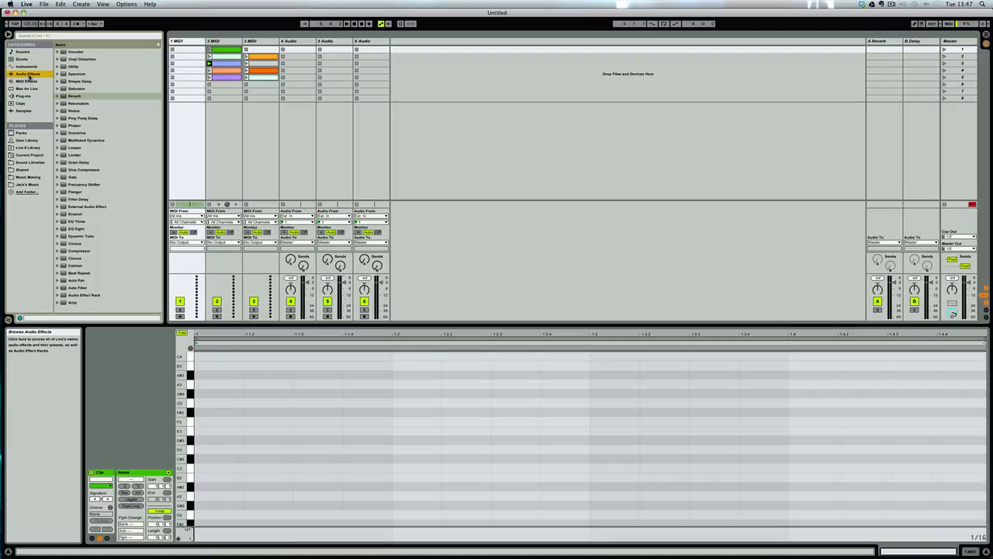
left_click(31, 67)
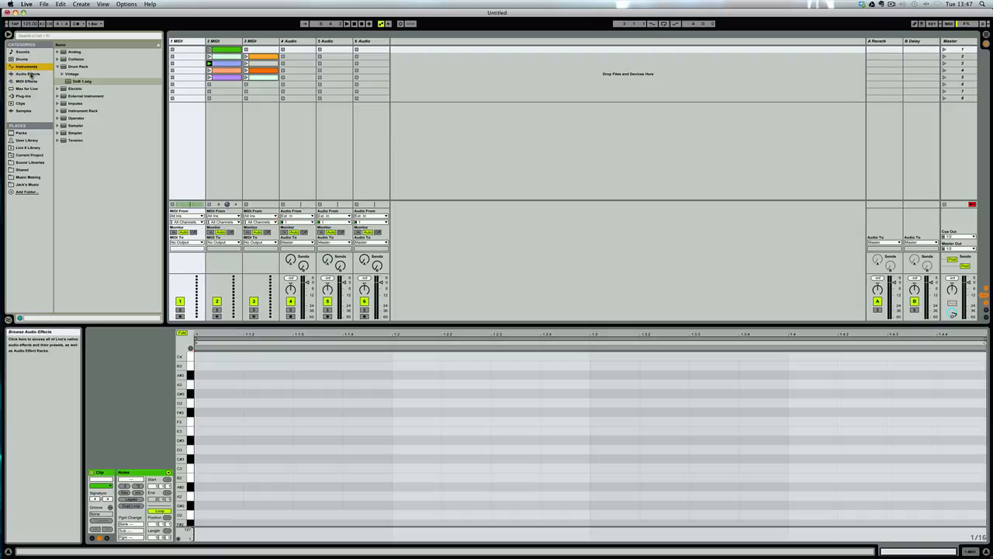
left_click(30, 75)
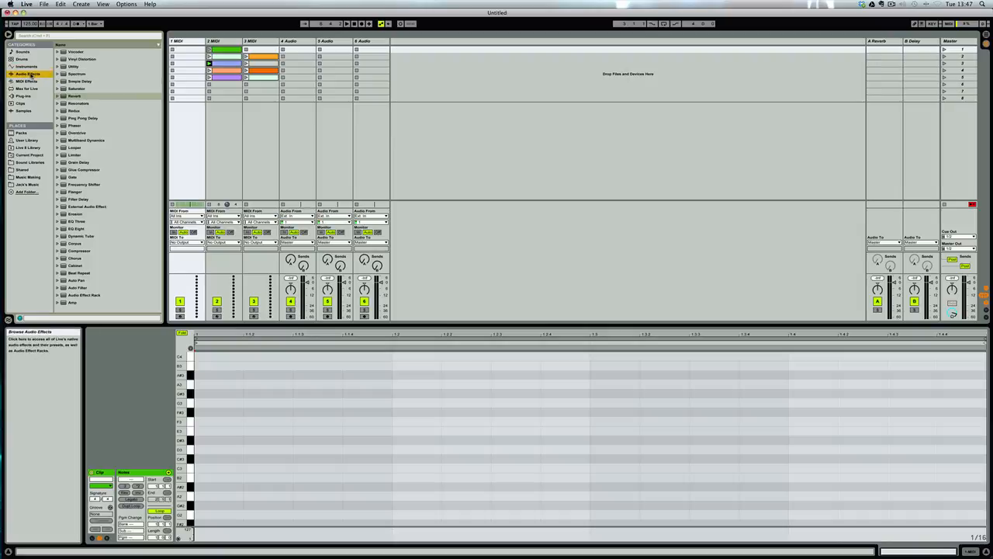
left_click(28, 68)
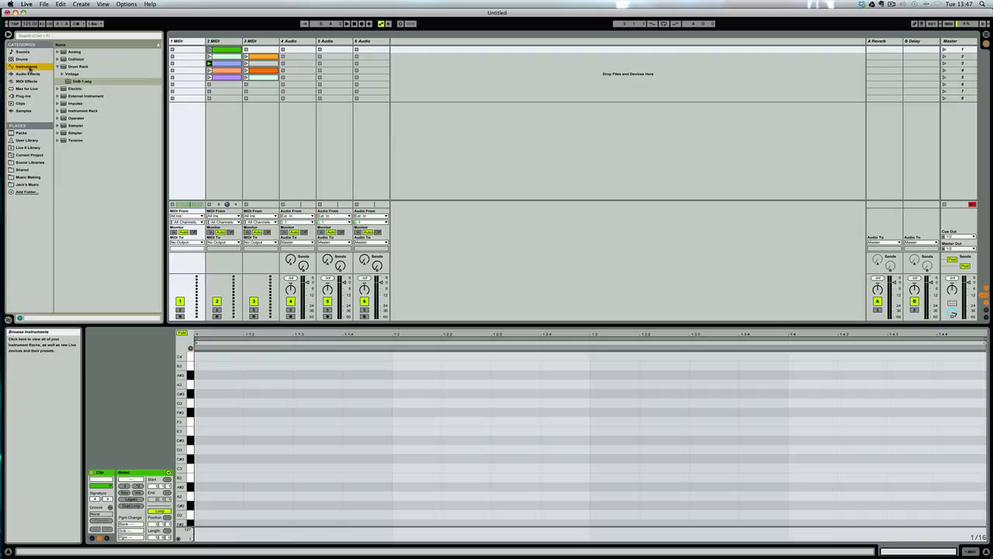
Collapse the Drum Rack folder and load the Analog instrument onto the 2 MIDI track
left_click(58, 67)
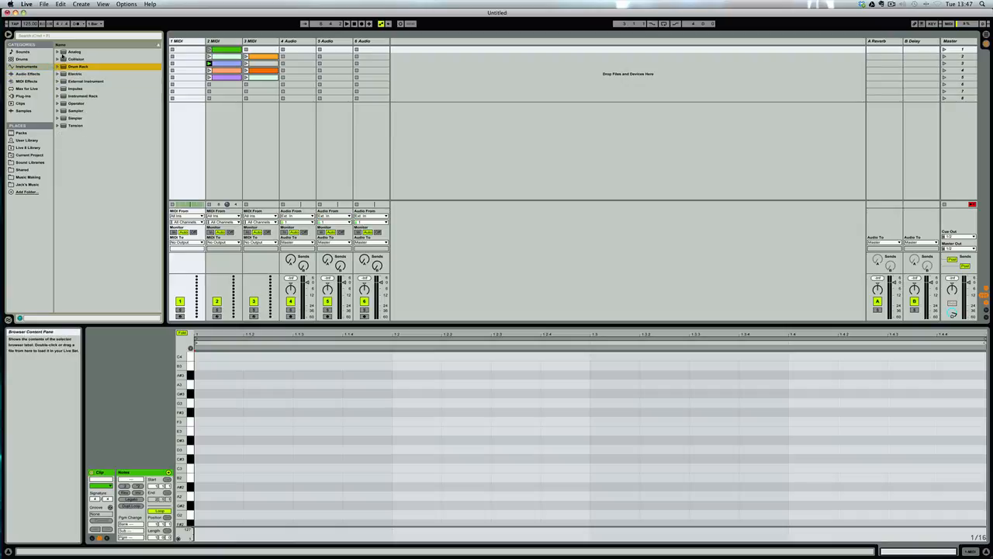
left_click(63, 52)
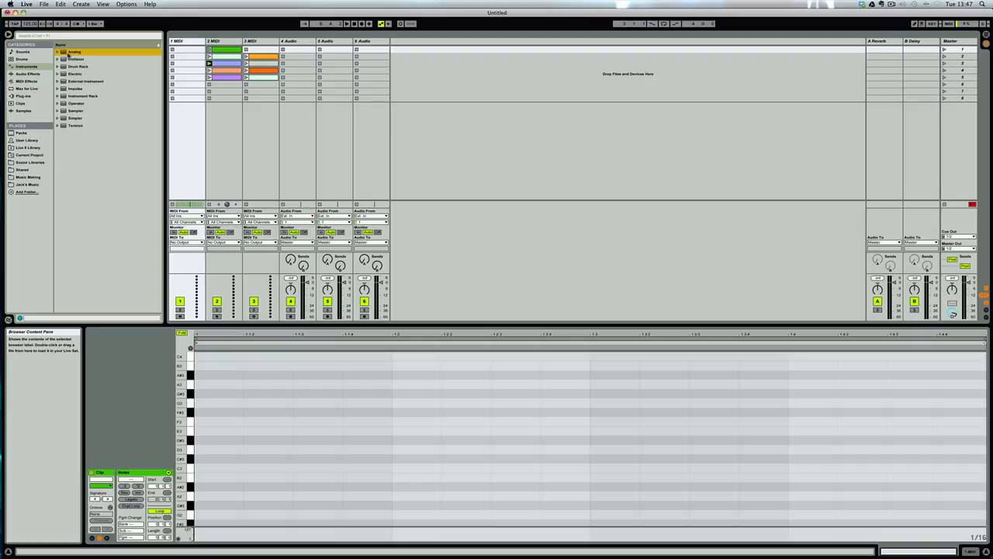
left_click(220, 44)
left_click_drag(221, 44, 220, 44)
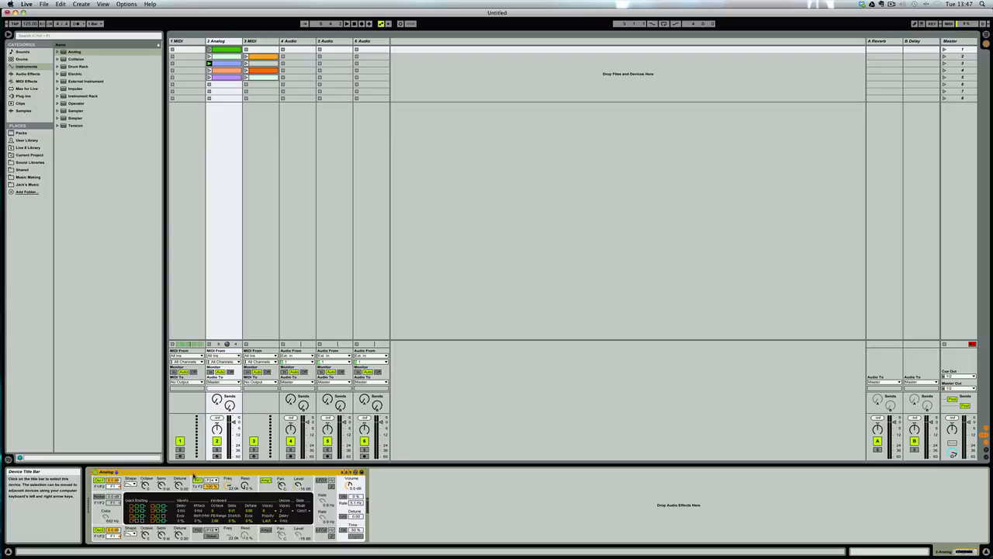
Fill the bar of the slot 3 clip on the 2 Analog track with consecutive 1/16 C4 notes, and turn off Fold
double_click(227, 63)
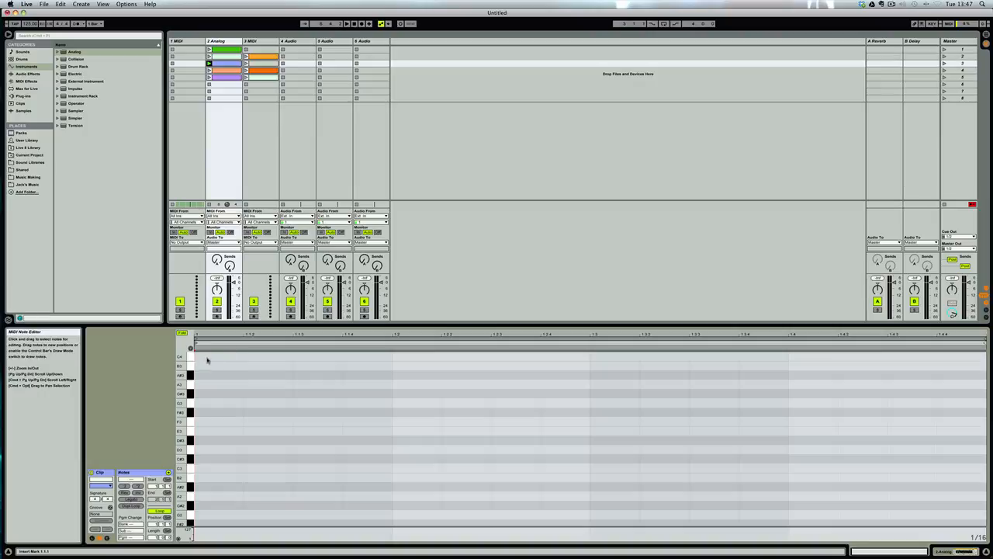
double_click(208, 358)
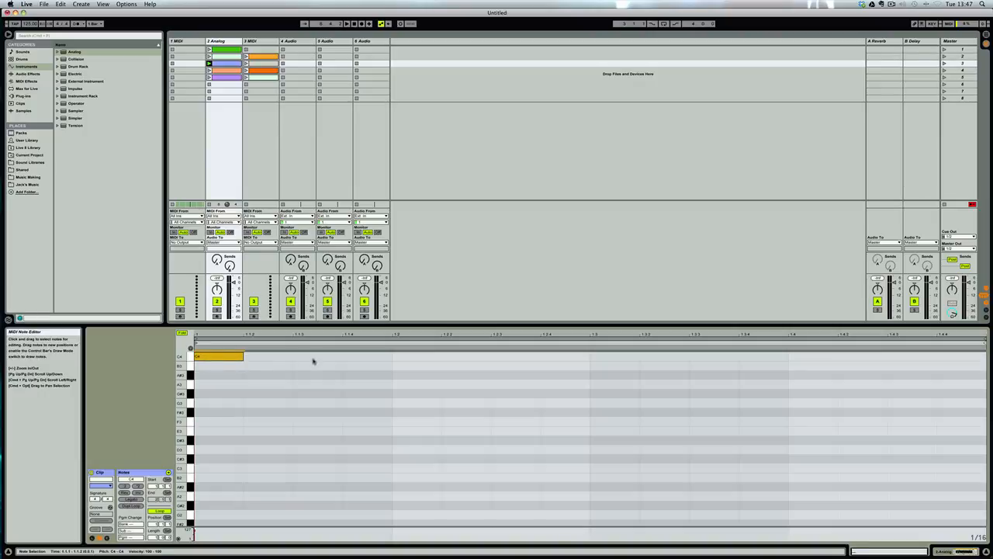
key("super+d")
key("super+d")
key("super+d")
key("super+d")
key("super+d")
key("super+d")
key("super+d")
key("super+d")
key("super+d")
key("super+d")
key("super+d")
key("super+d")
key("super+d")
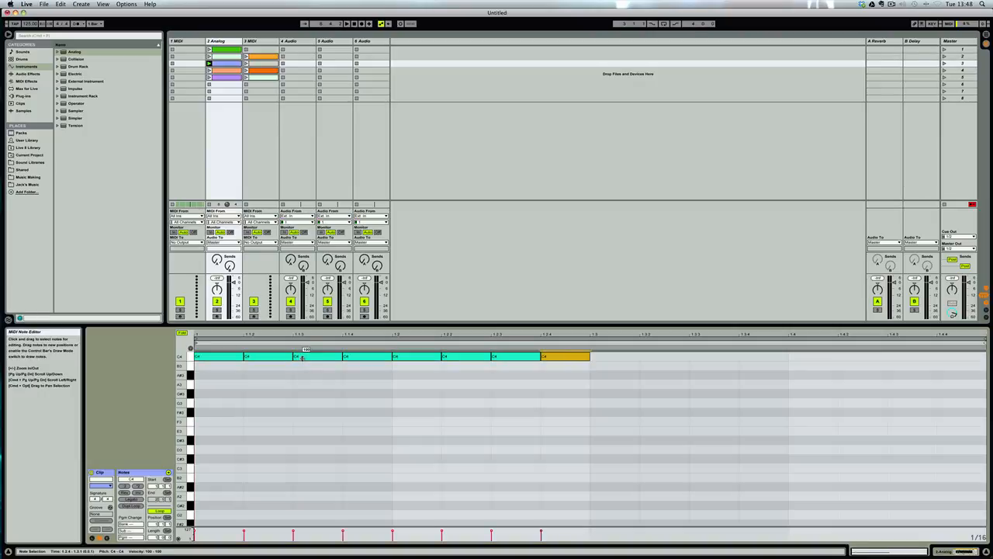
key("super+d")
key("super+d")
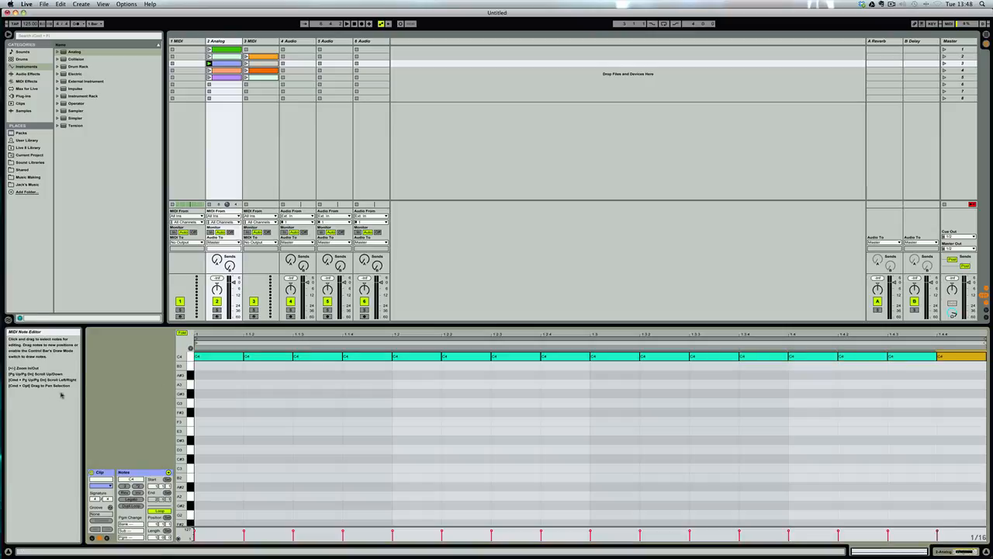
left_click(181, 334)
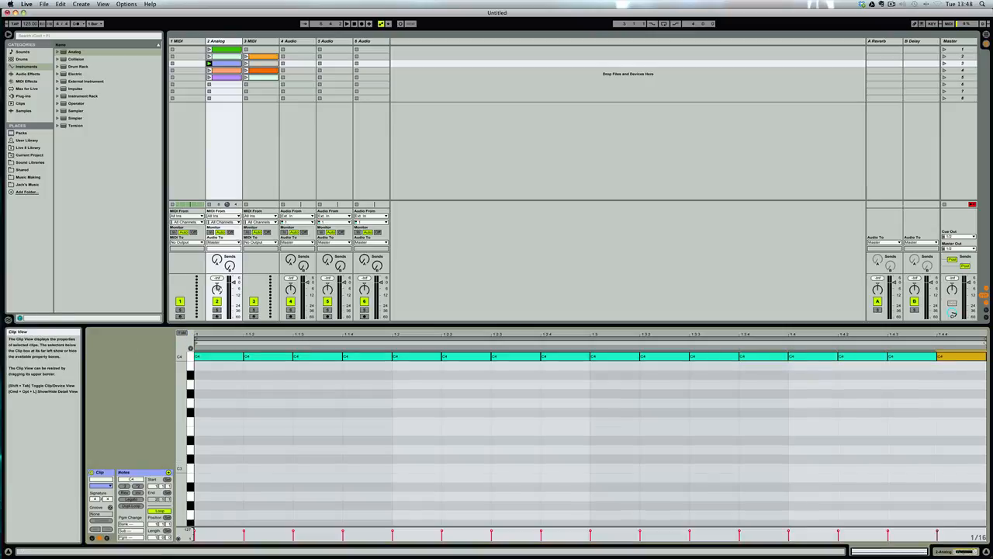
Play the slot 3 clip on the 2 Analog track, and view the Analog device and the clip's notes in turn
left_click(209, 64)
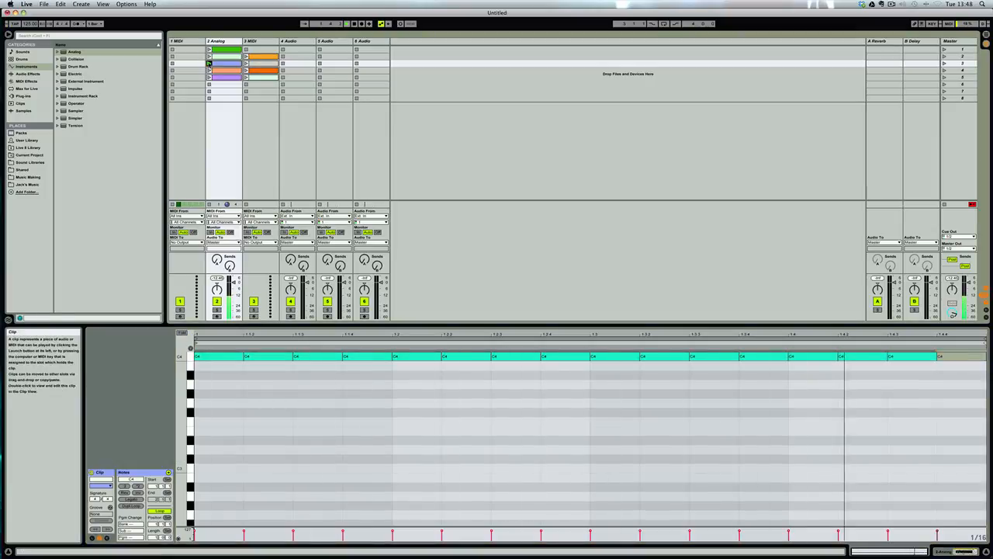
double_click(218, 41)
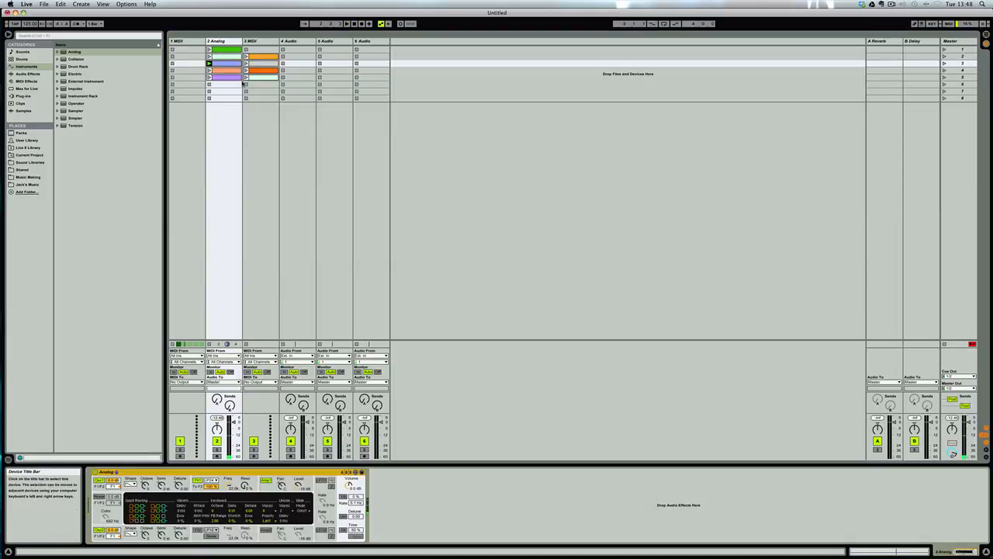
left_click(232, 66)
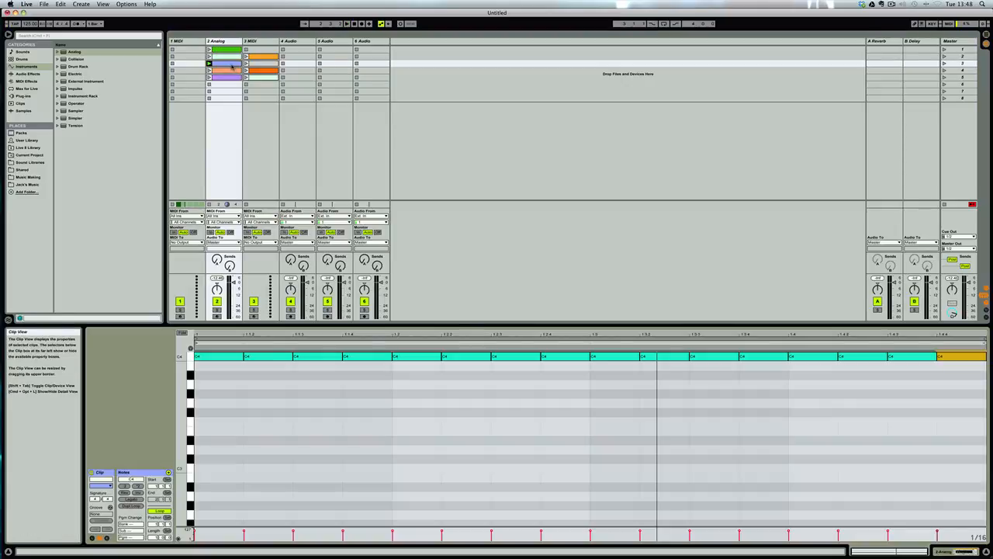
left_click(255, 113)
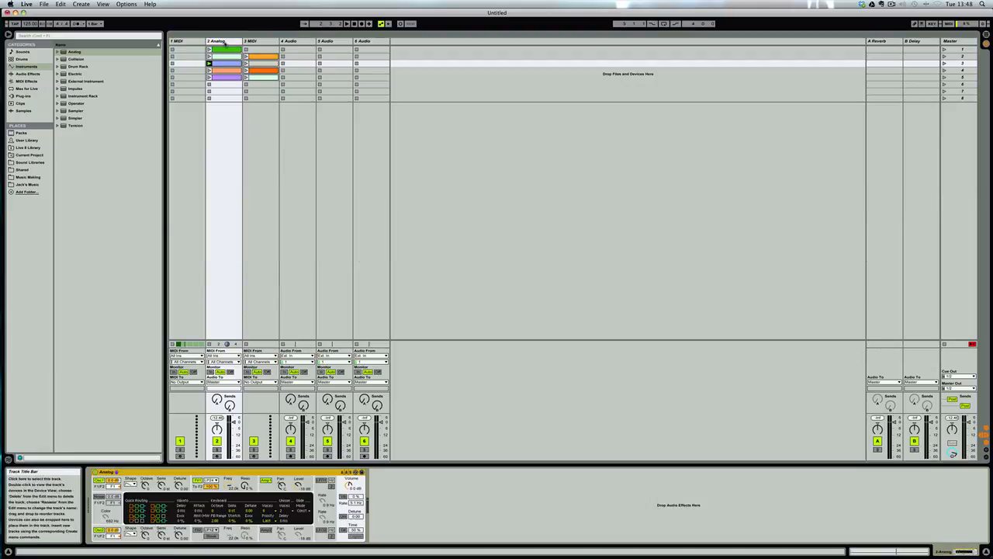
double_click(223, 41)
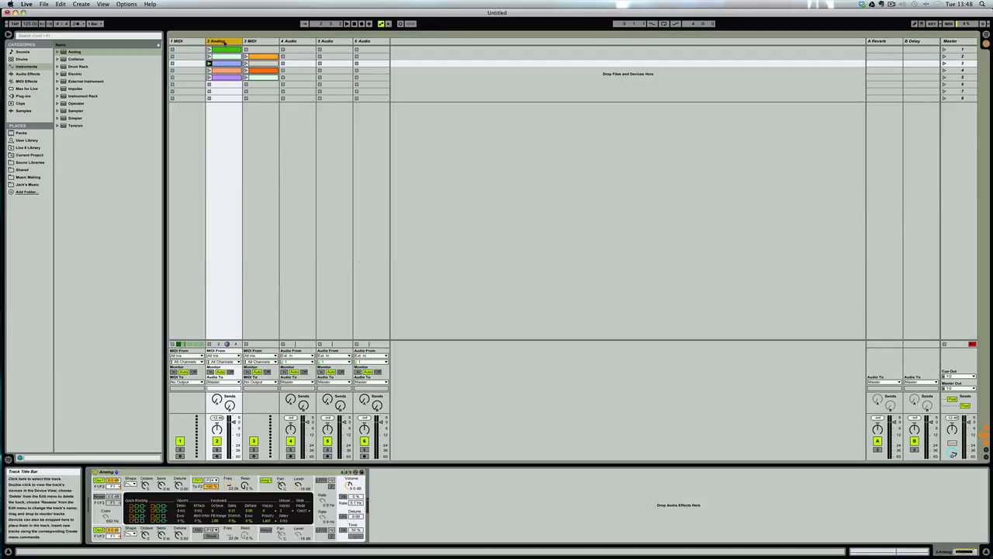
Delete the Analog instrument from track 2 and launch the slot 3 clip again
left_click(215, 472)
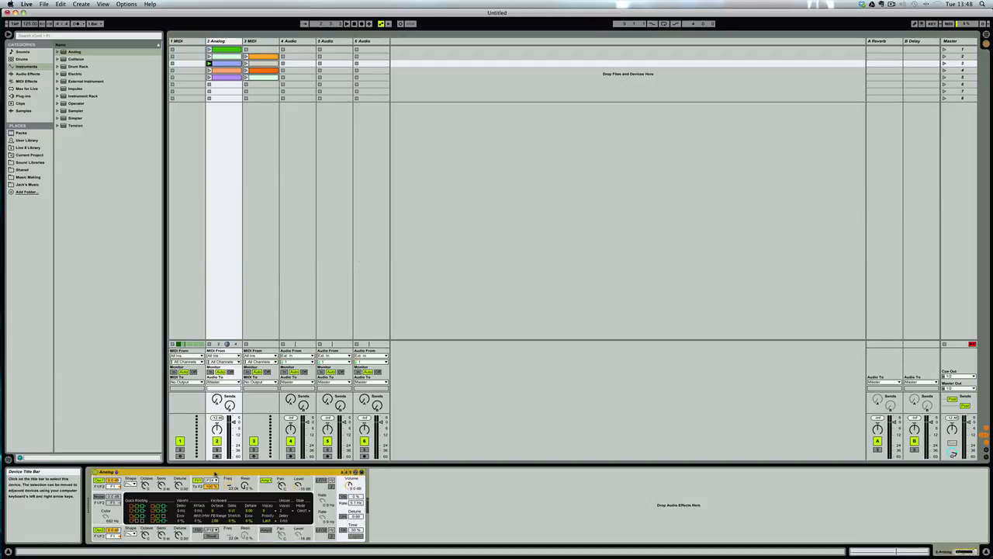
key("Delete")
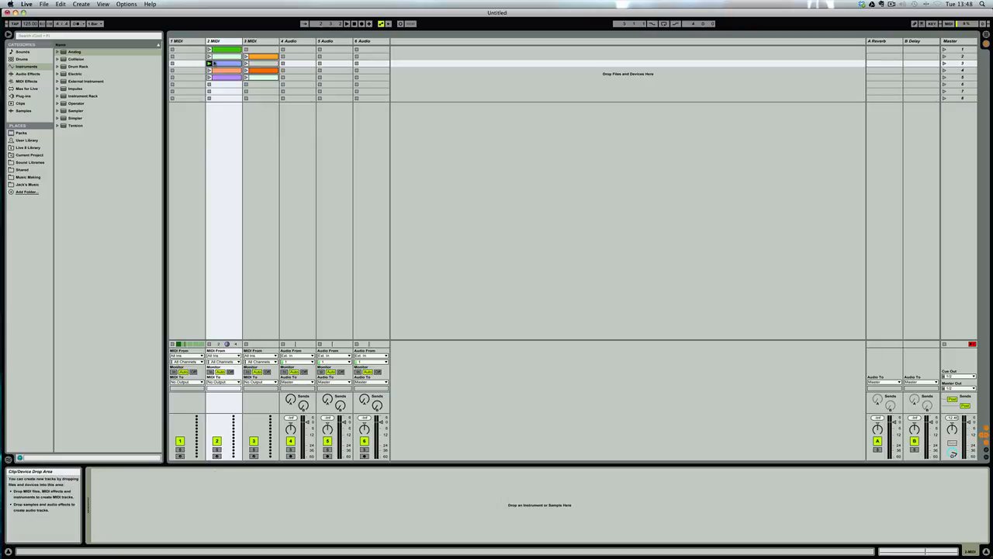
left_click(208, 64)
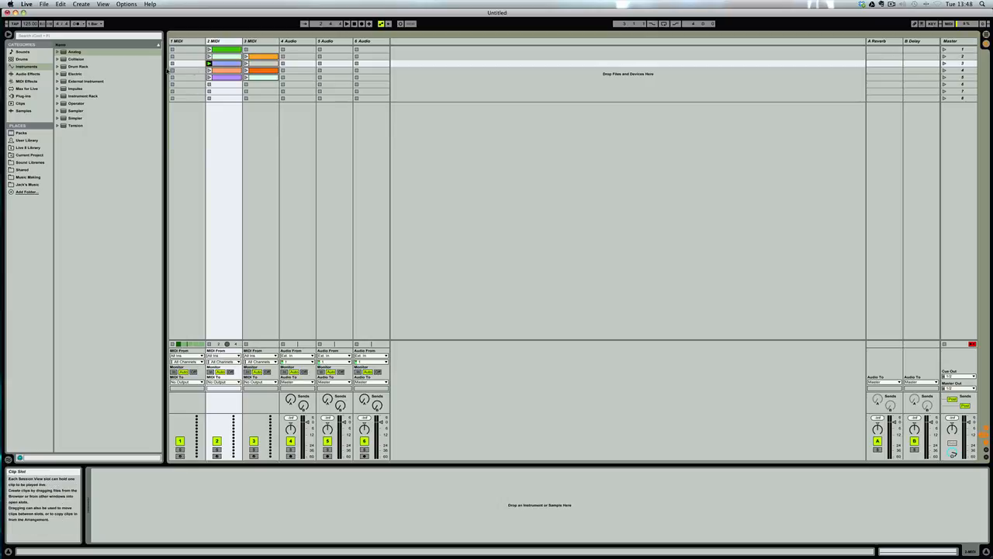
Look through the audio effects and the Analog preset folders, then load the default Analog instrument onto track 2
left_click(29, 73)
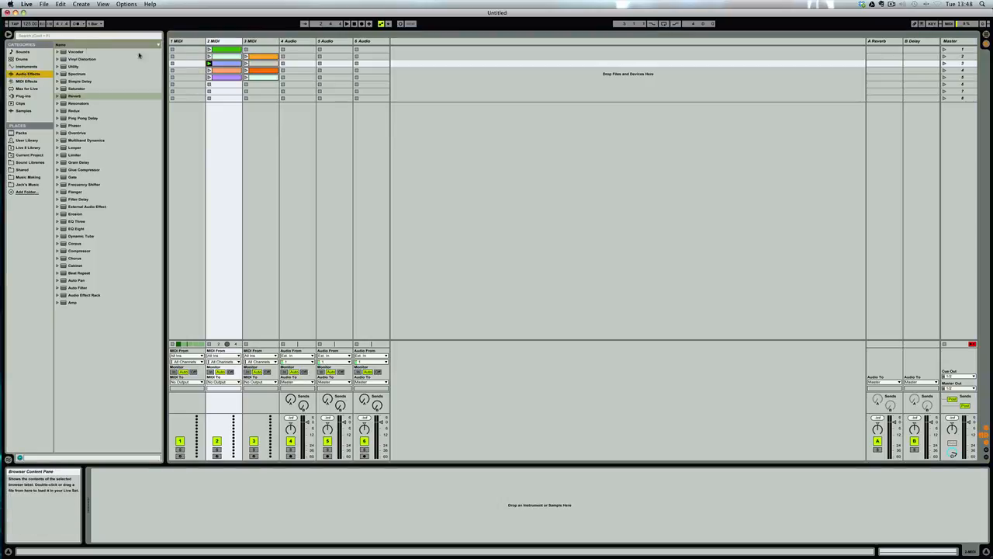
key("Up")
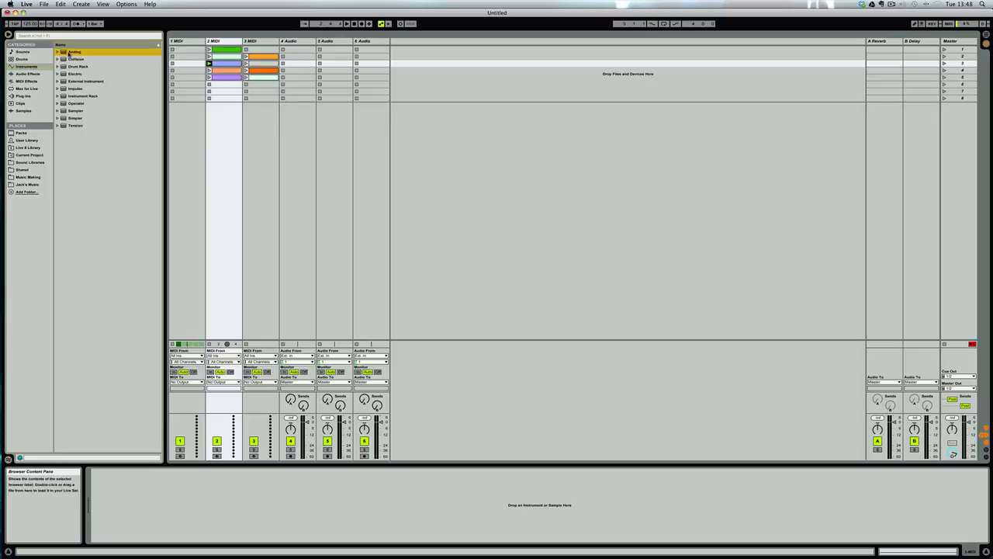
left_click(75, 52)
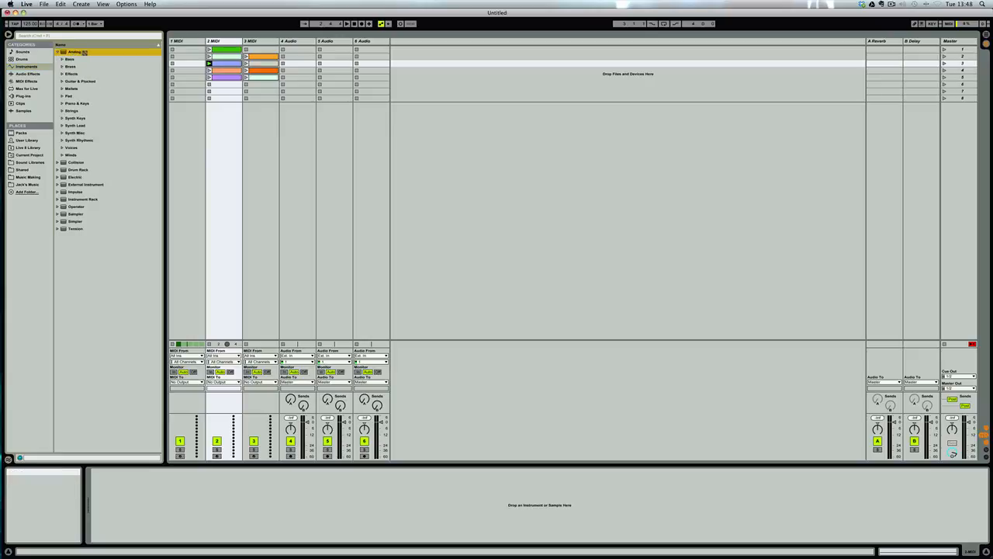
left_click(85, 52)
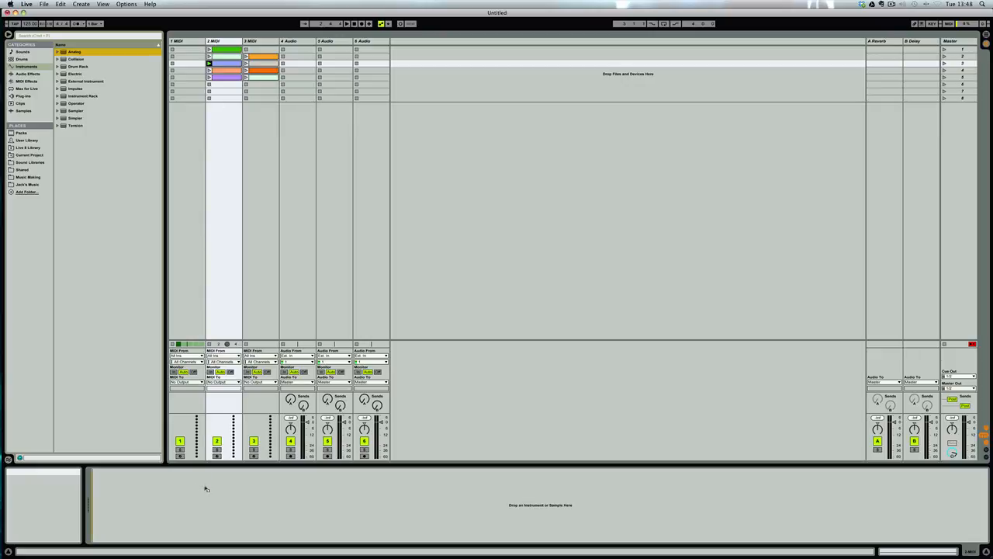
left_click_drag(208, 486, 208, 485)
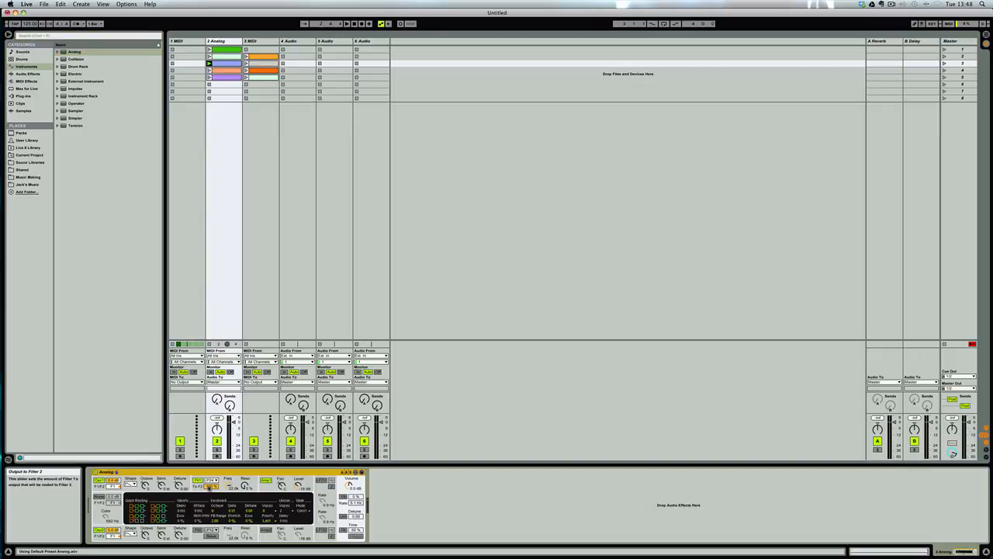
Add the Reverb audio effect after the Analog instrument on track 2
left_click(28, 74)
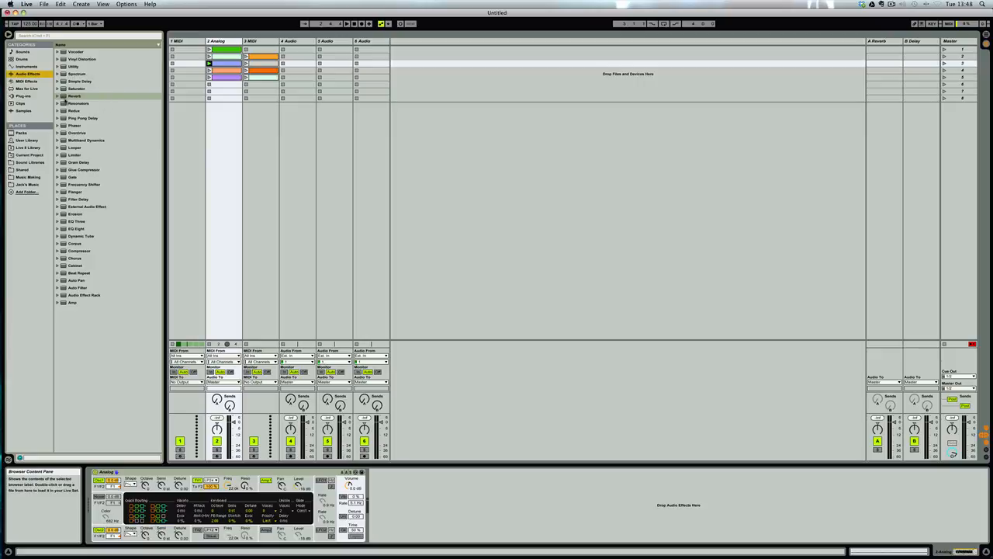
left_click(67, 98)
left_click_drag(396, 447, 394, 485)
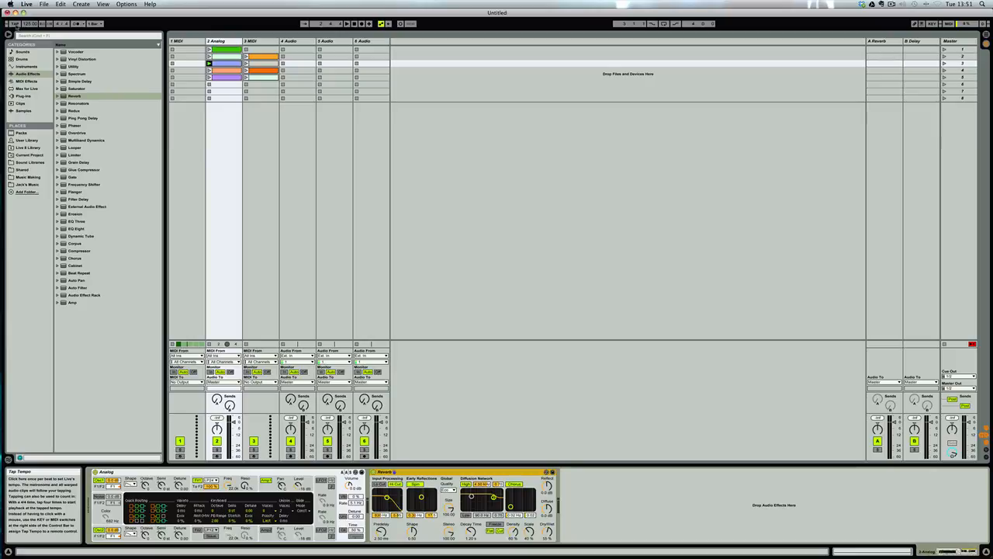
Tap in a new song tempo with Tap Tempo in repeated beats, starting playback of the launched clip
left_click(14, 25)
left_click(15, 25)
left_click(15, 25)
left_click(15, 25)
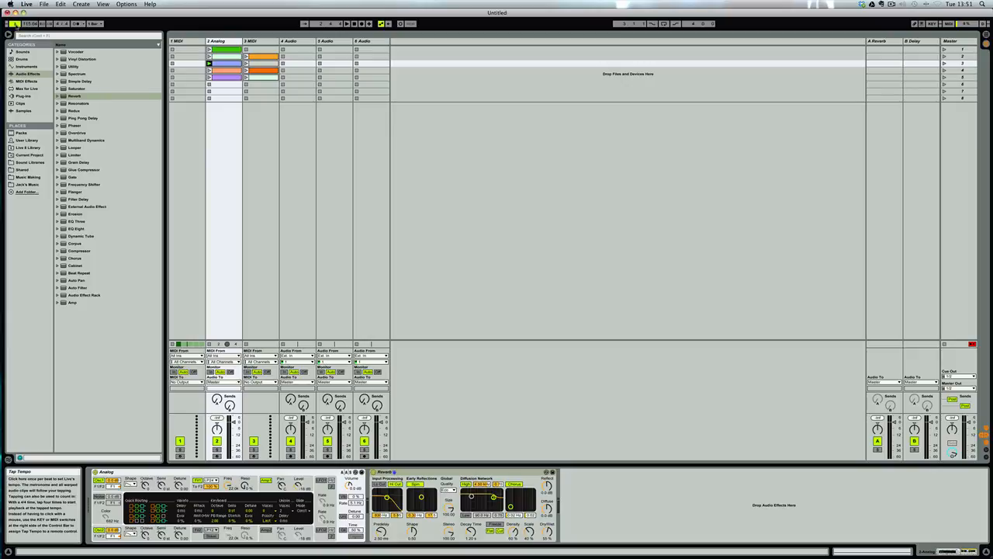
left_click(14, 25)
left_click(15, 25)
left_click(15, 26)
left_click(14, 26)
left_click(14, 25)
left_click(14, 25)
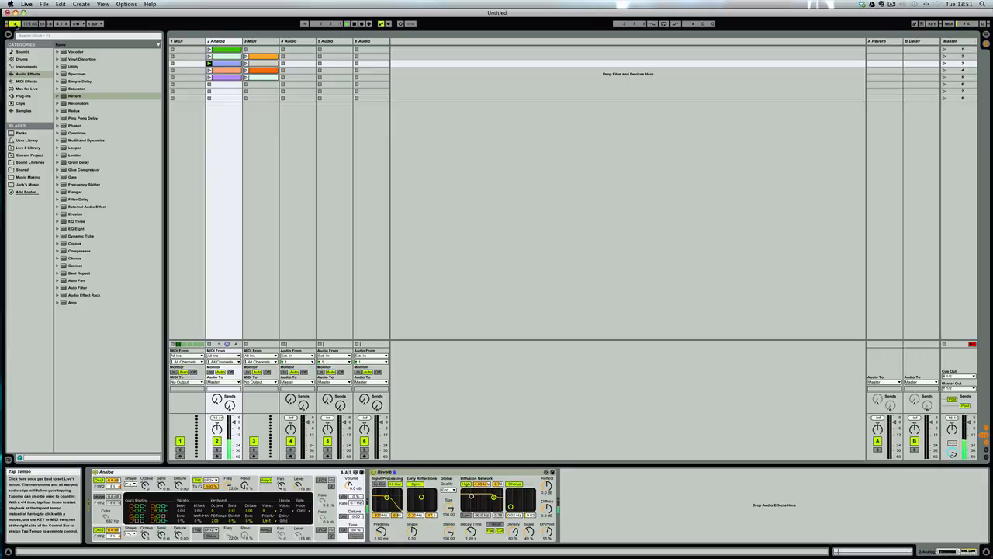
left_click(15, 25)
left_click(14, 25)
left_click(15, 26)
left_click(15, 25)
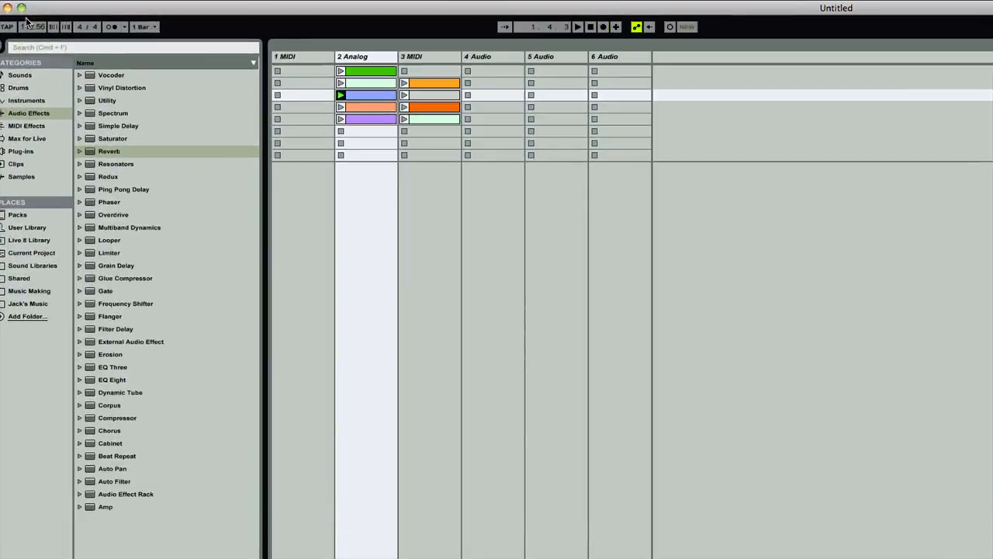
Adjust the song tempo value directly and turn on the metronome
mouse_move(30, 27)
left_mouse_down()
mouse_move(29, 11)
mouse_move(29, 42)
mouse_move(31, 31)
left_mouse_up()
mouse_move(29, 30)
left_mouse_down()
mouse_move(30, 17)
mouse_move(30, 29)
left_mouse_up()
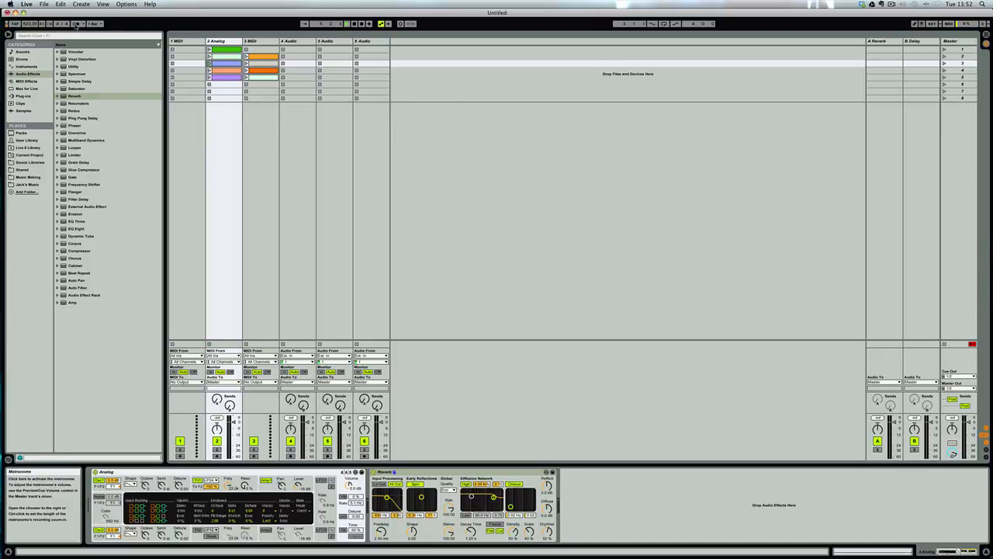
left_click(76, 24)
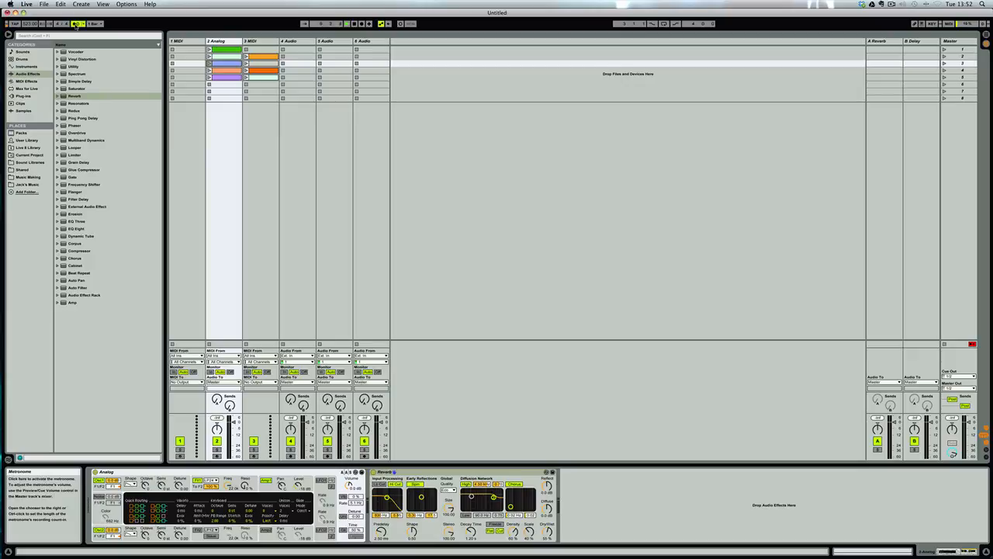